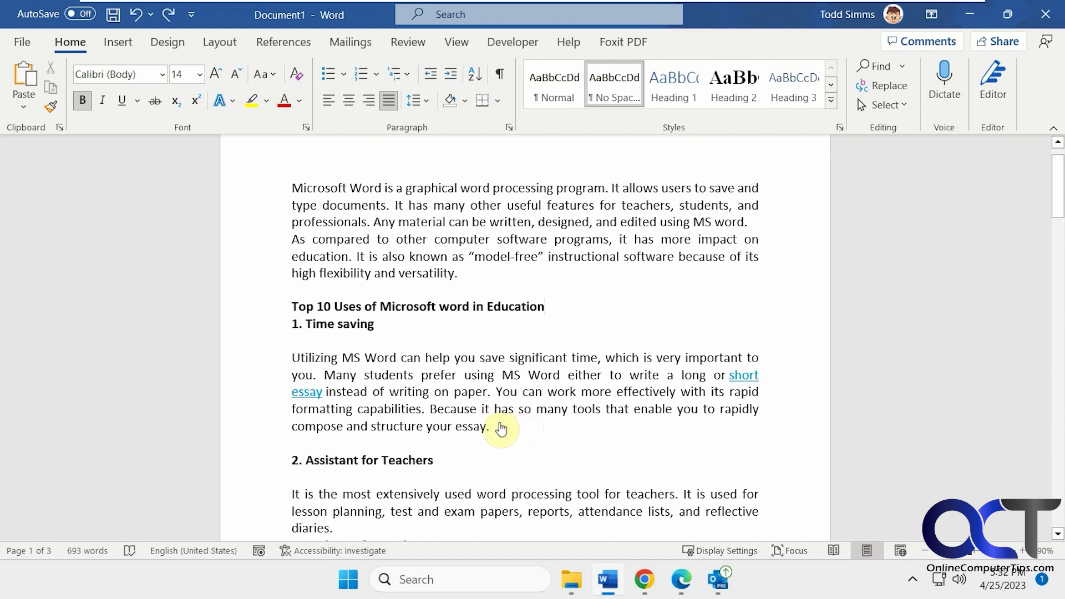
Format the 'Utilizing' paragraph under '1. Time saving' as Hidden text in the Font dialog.
{"action": "left_click_drag", "start_coordinate": [496, 427], "coordinate": [300, 360]}
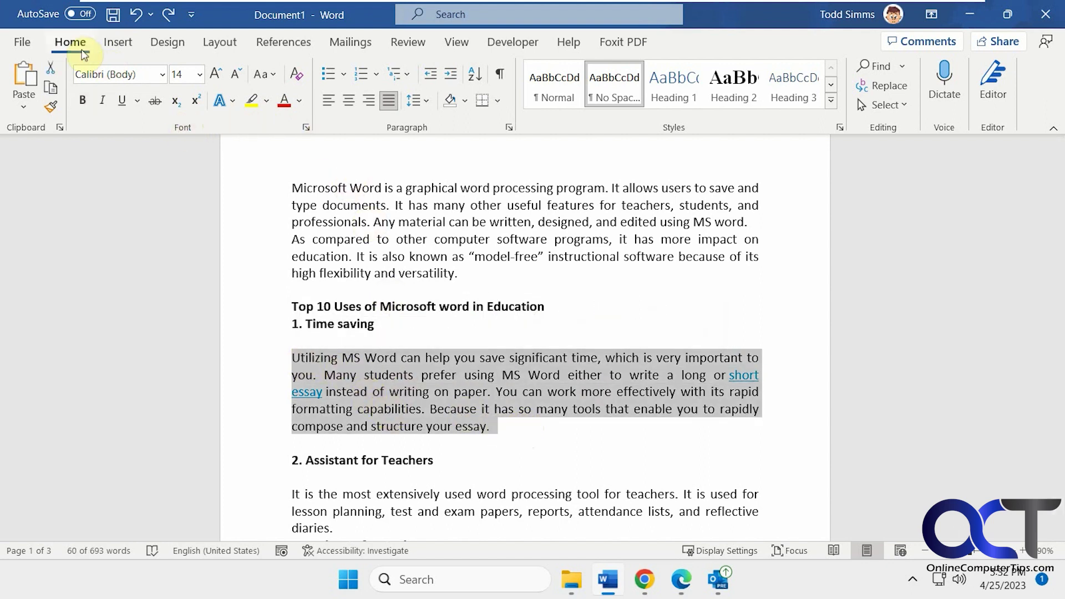
{"action": "left_click", "coordinate": [306, 129]}
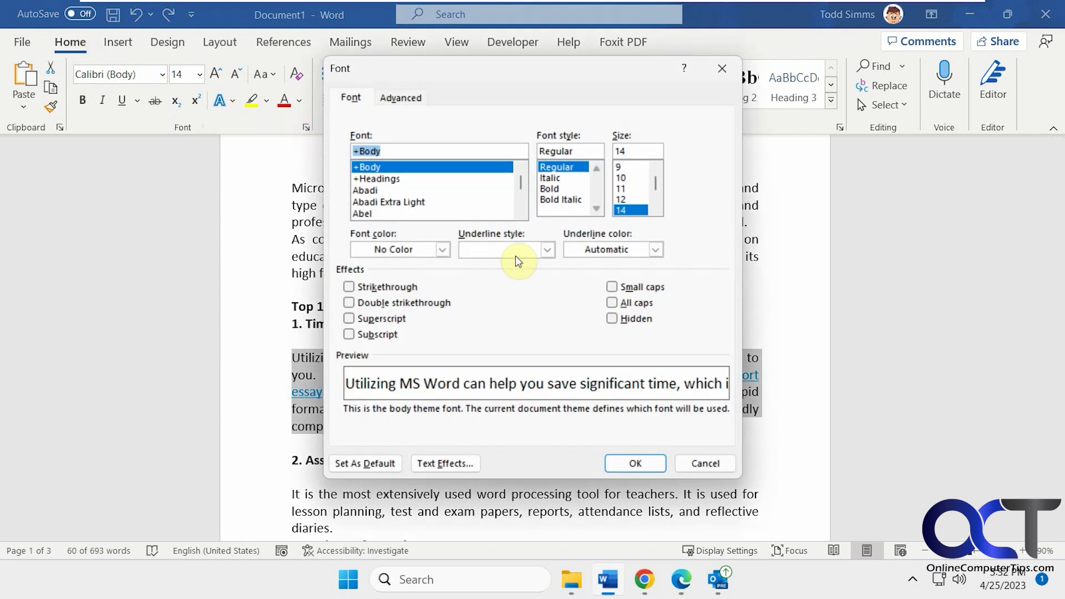
{"action": "left_click", "coordinate": [613, 318]}
{"action": "left_click", "coordinate": [641, 464]}
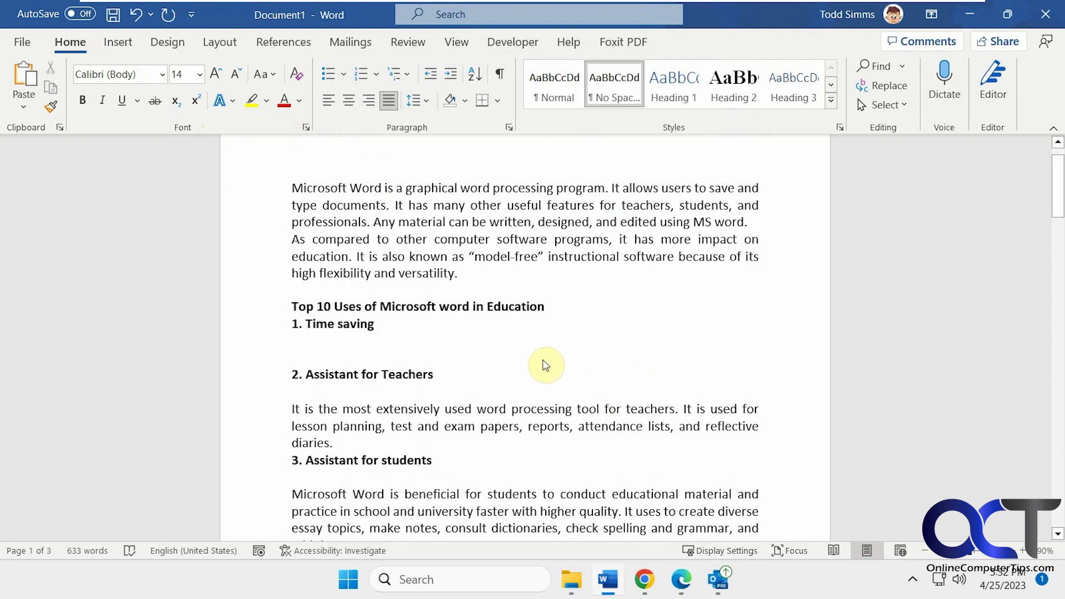
Reopen the Font dialog to check it, cancel, and double-click where the hidden paragraph sits.
{"action": "left_click", "coordinate": [306, 128]}
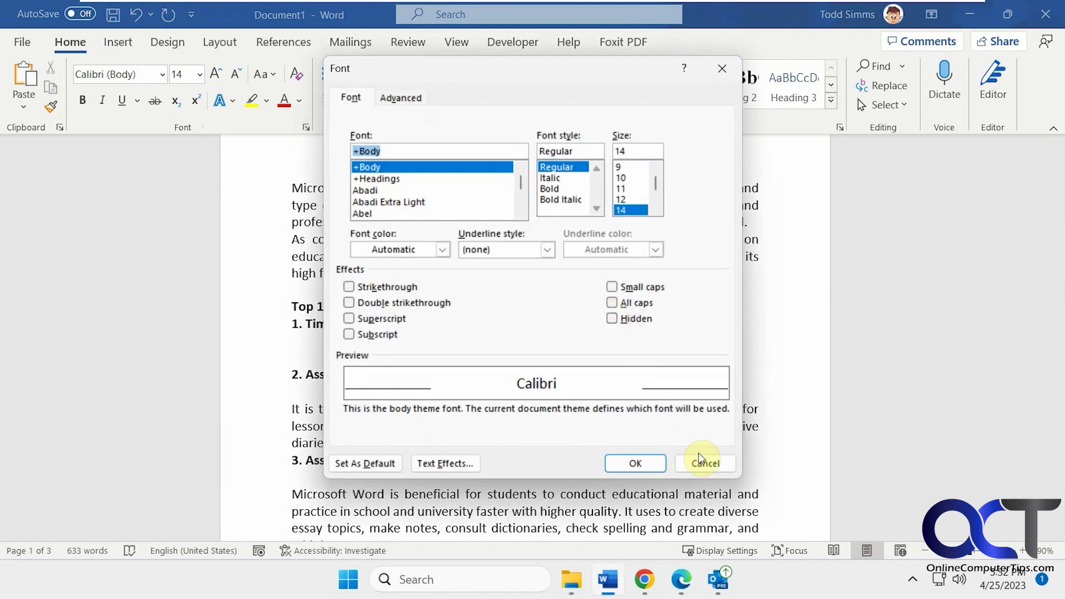
{"action": "left_click", "coordinate": [702, 461]}
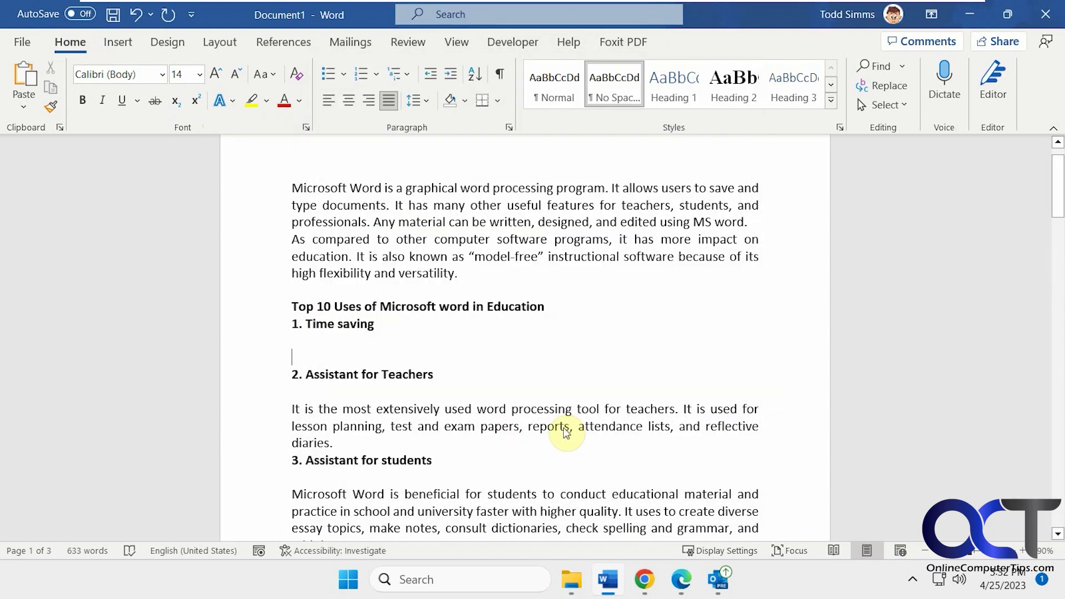
{"action": "double_click", "coordinate": [294, 354]}
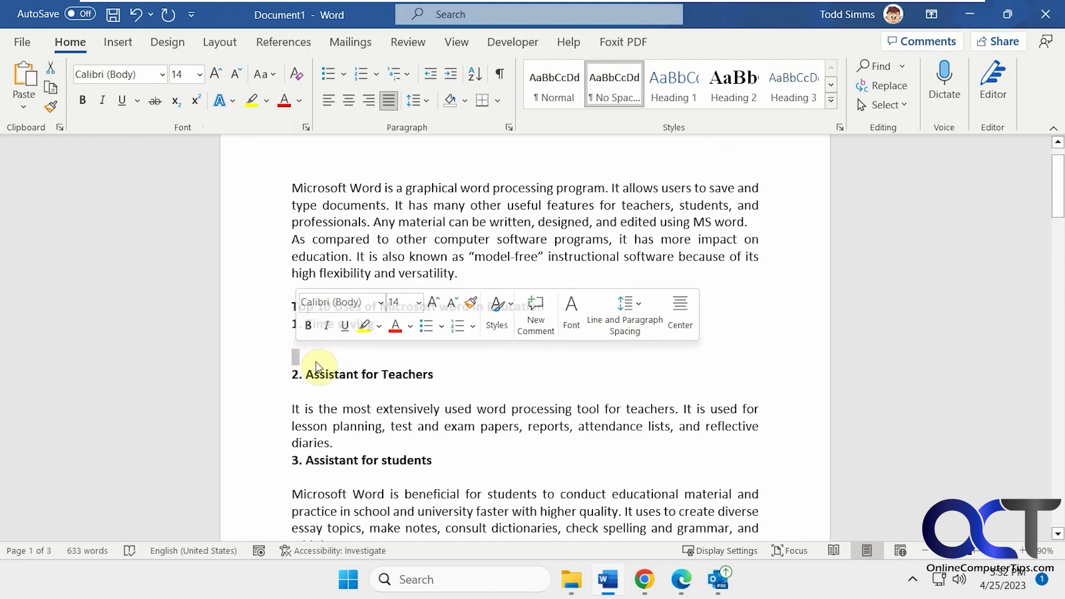
{"action": "left_click", "coordinate": [306, 128]}
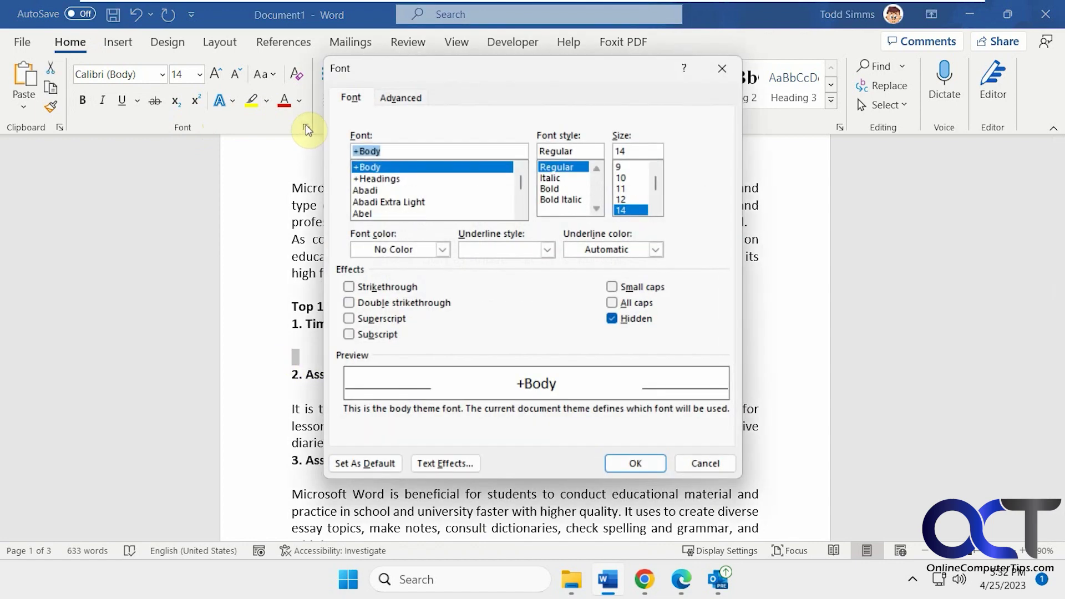
{"action": "left_click", "coordinate": [611, 318]}
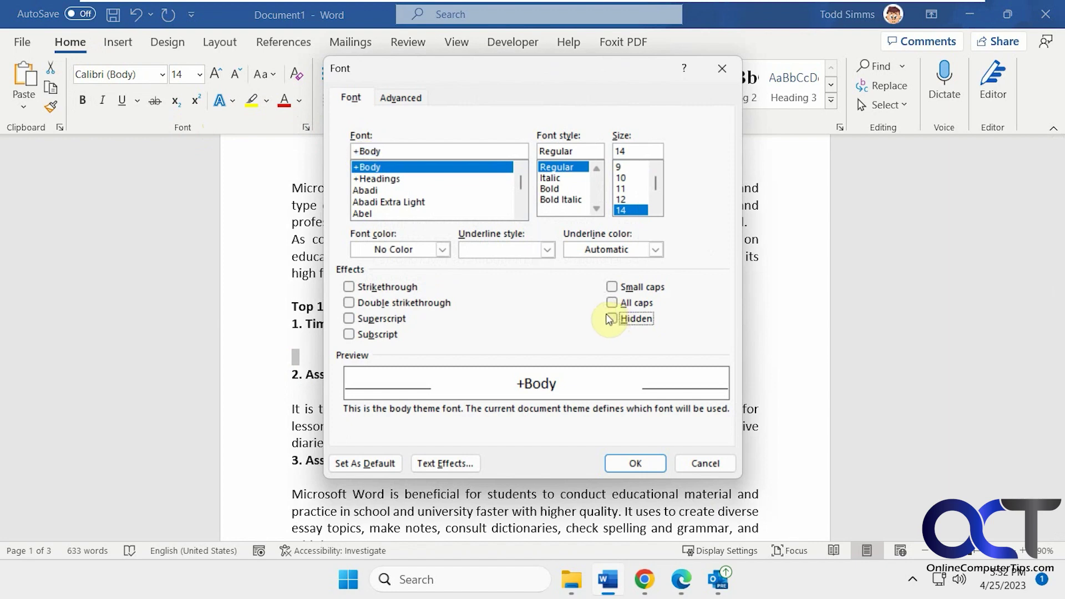
{"action": "left_click", "coordinate": [635, 462]}
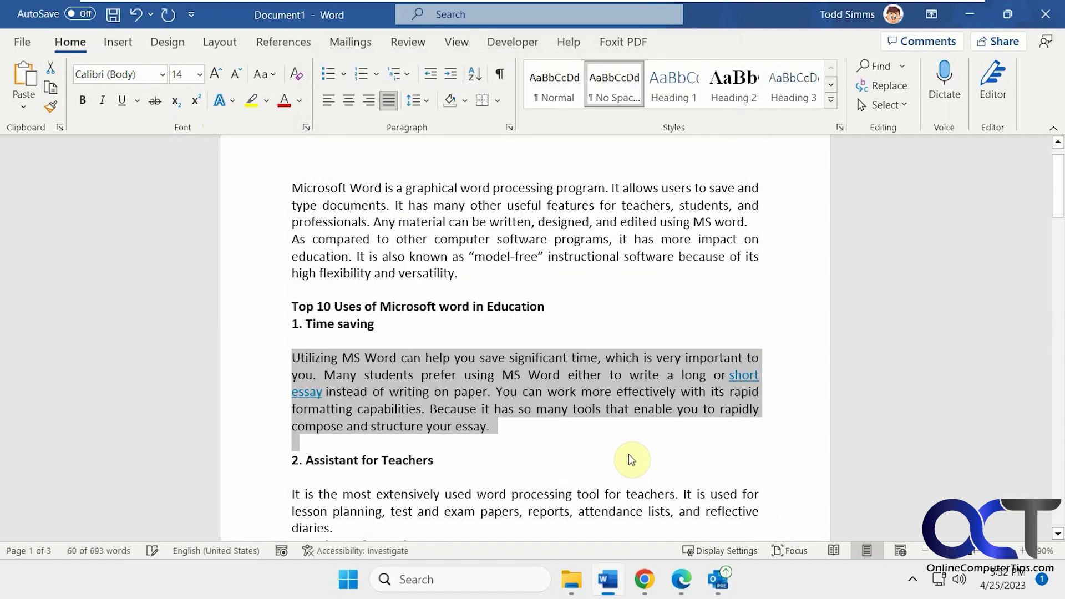
{"action": "left_click", "coordinate": [306, 128]}
{"action": "left_click", "coordinate": [614, 320]}
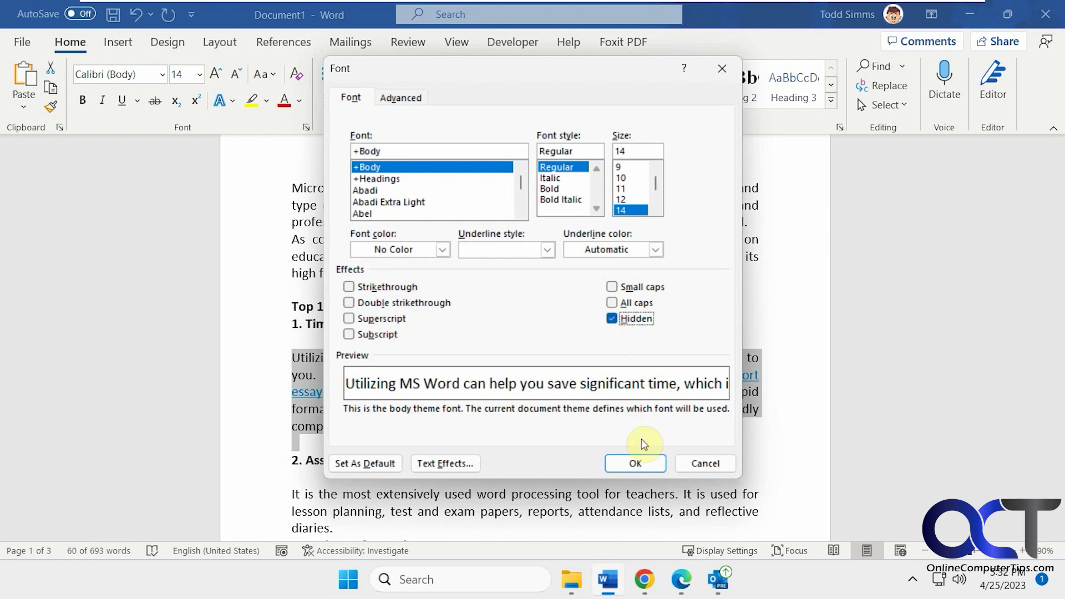
{"action": "left_click", "coordinate": [636, 464]}
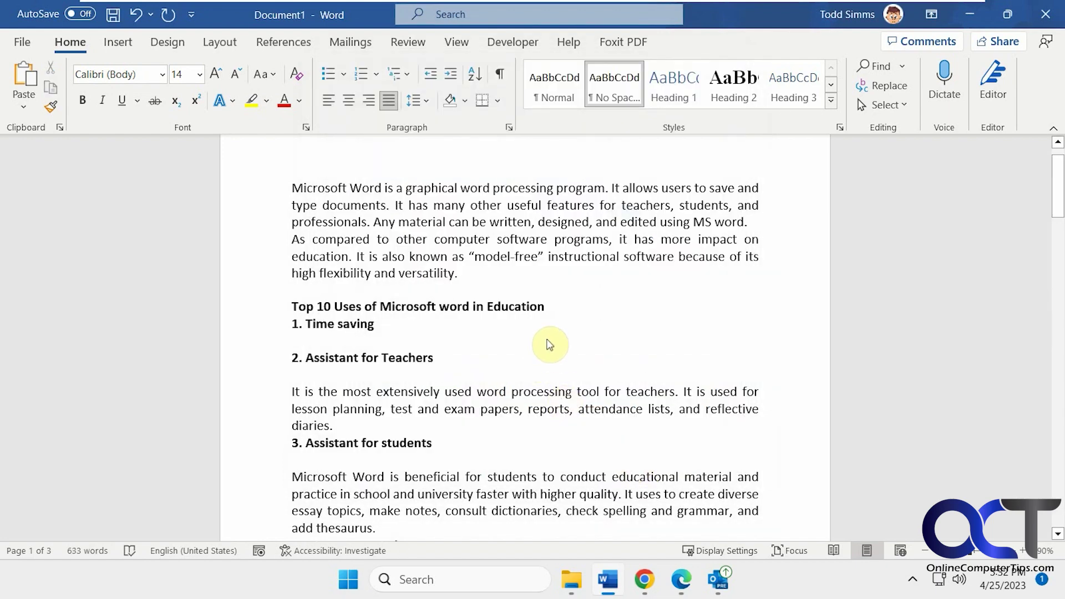
{"action": "left_click", "coordinate": [500, 75]}
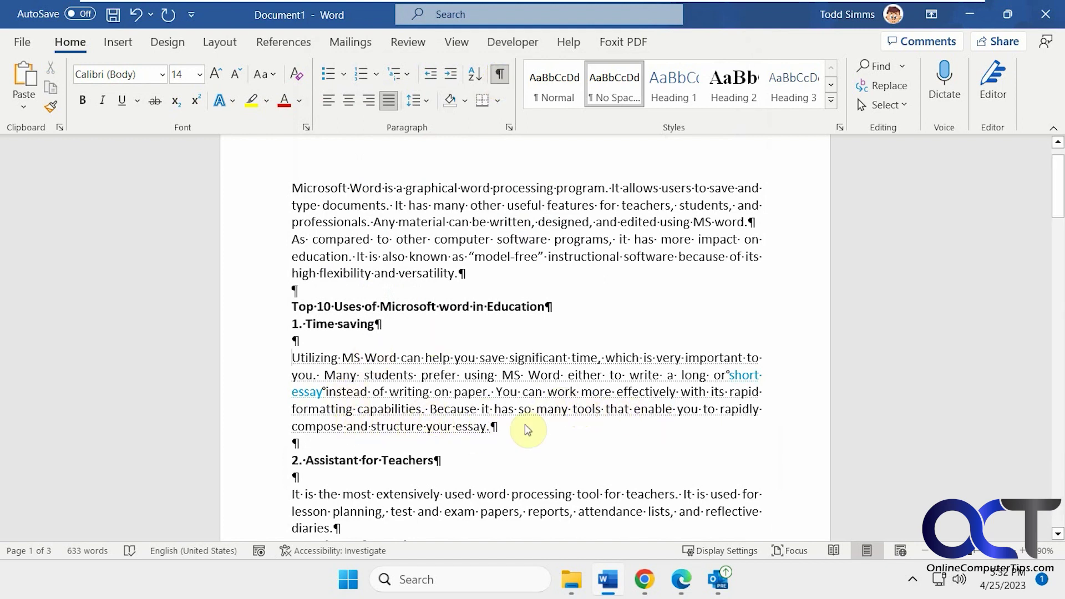
{"action": "left_click_drag", "start_coordinate": [492, 427], "coordinate": [292, 360]}
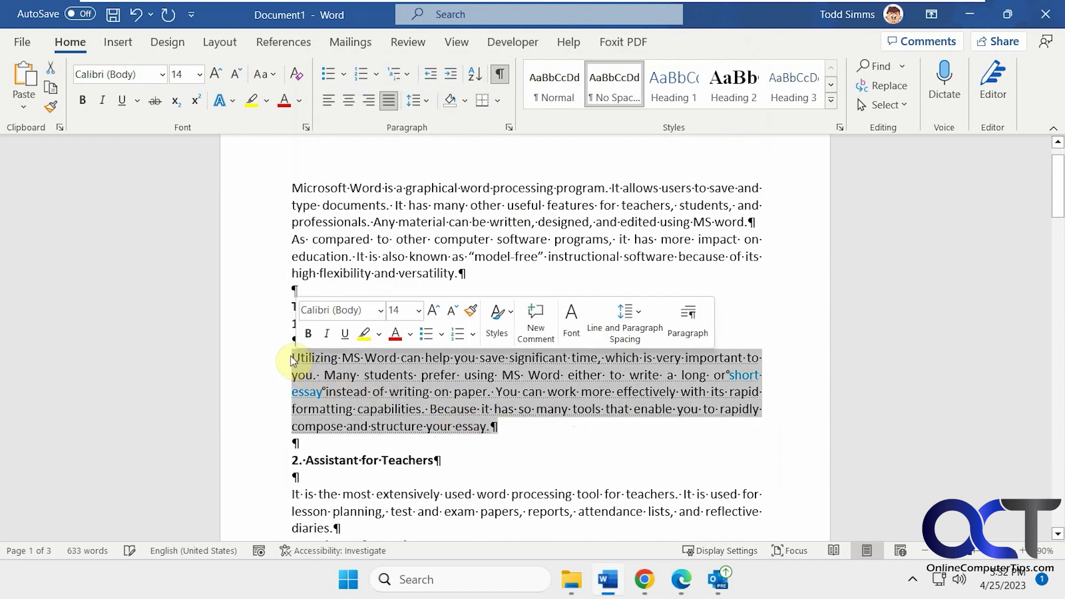
{"action": "left_click", "coordinate": [306, 128]}
{"action": "left_click", "coordinate": [613, 319]}
{"action": "left_click", "coordinate": [637, 464]}
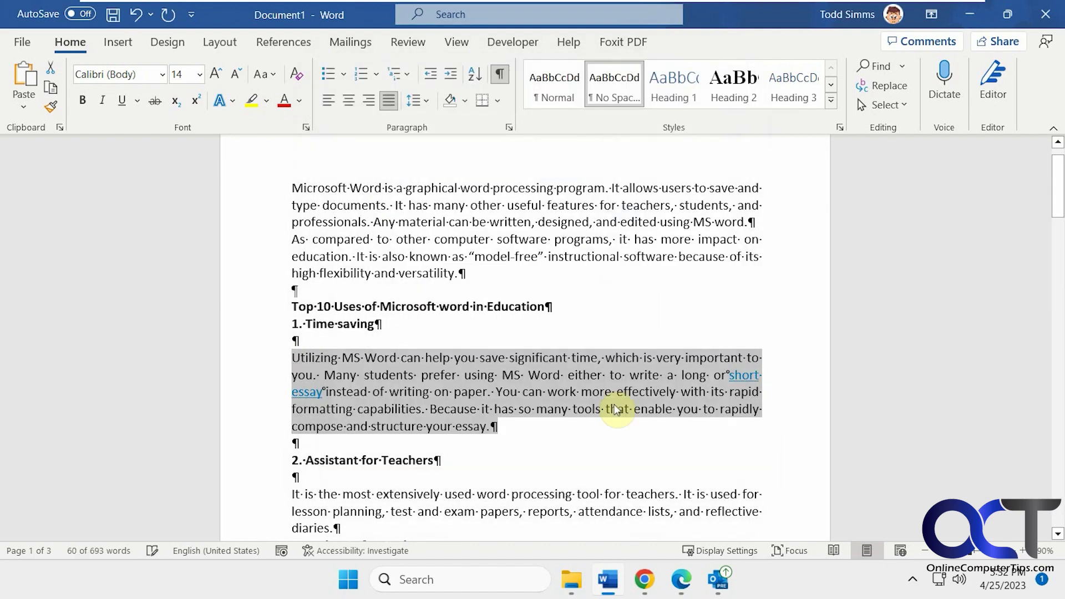
{"action": "left_click", "coordinate": [610, 335]}
{"action": "left_click_drag", "start_coordinate": [509, 432], "coordinate": [292, 357]}
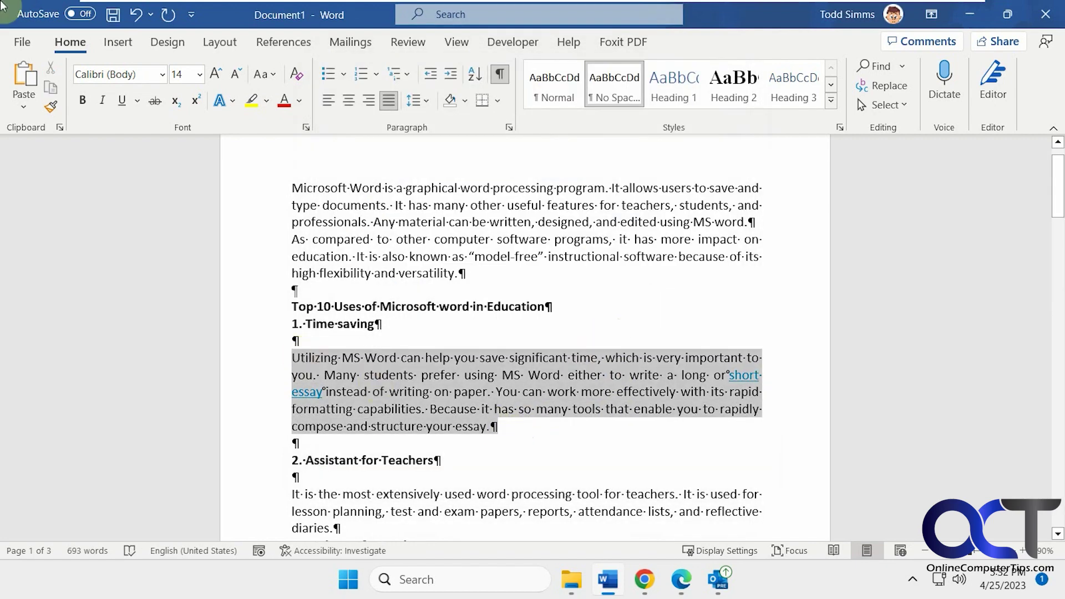
{"action": "left_click", "coordinate": [306, 127]}
{"action": "left_click", "coordinate": [612, 318]}
{"action": "left_click", "coordinate": [636, 464]}
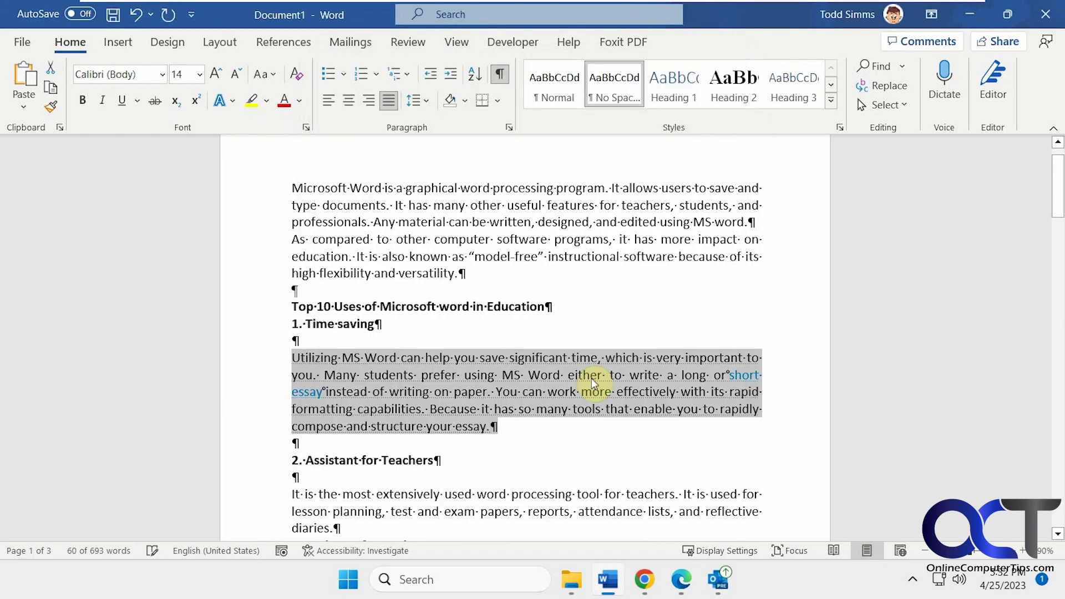
{"action": "left_click", "coordinate": [501, 73]}
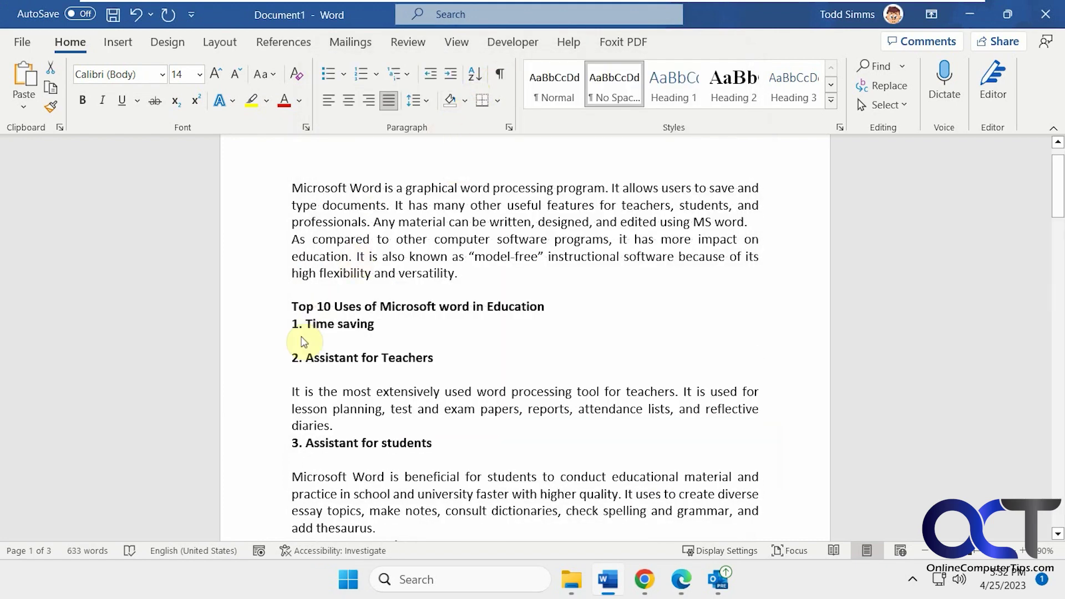
Type 'ew' and toggle Show/Hide ¶ repeatedly, ending with formatting marks and hidden text visible.
{"action": "type", "text": "ew text"}
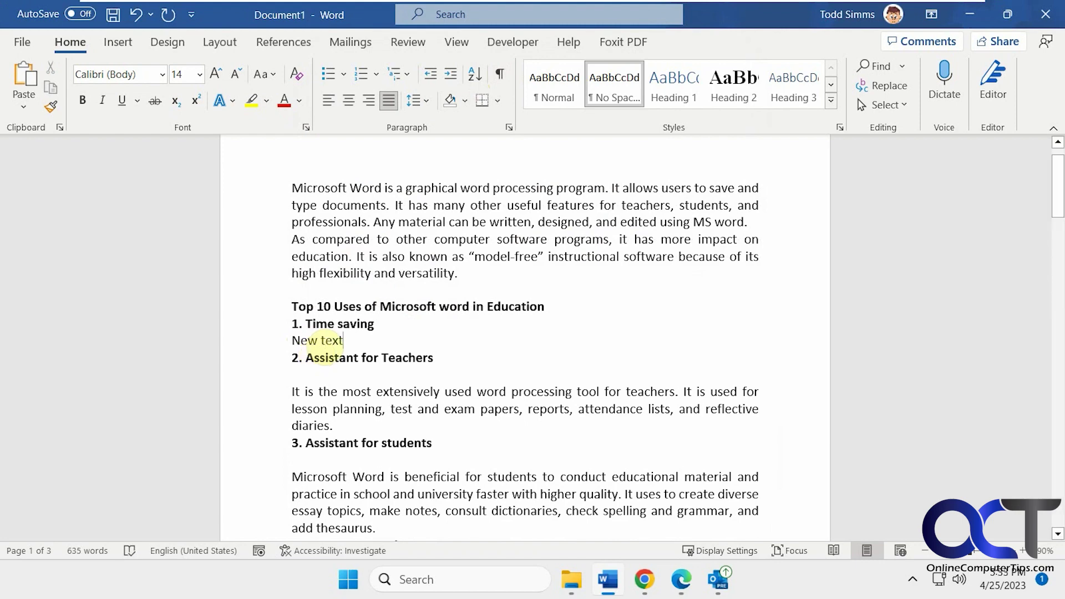
{"action": "left_click", "coordinate": [502, 76]}
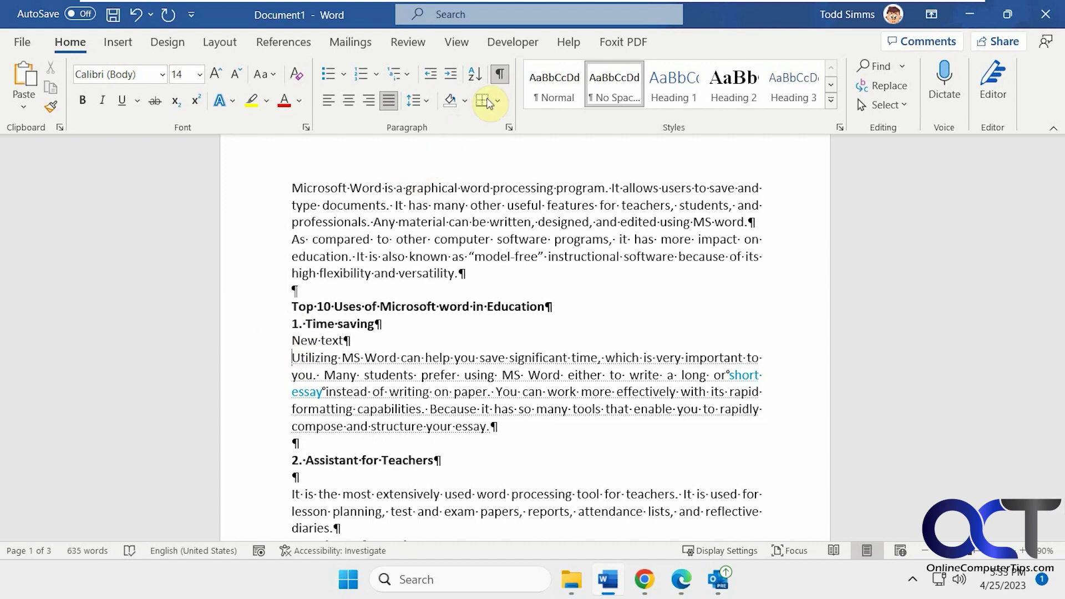
{"action": "left_click", "coordinate": [501, 76]}
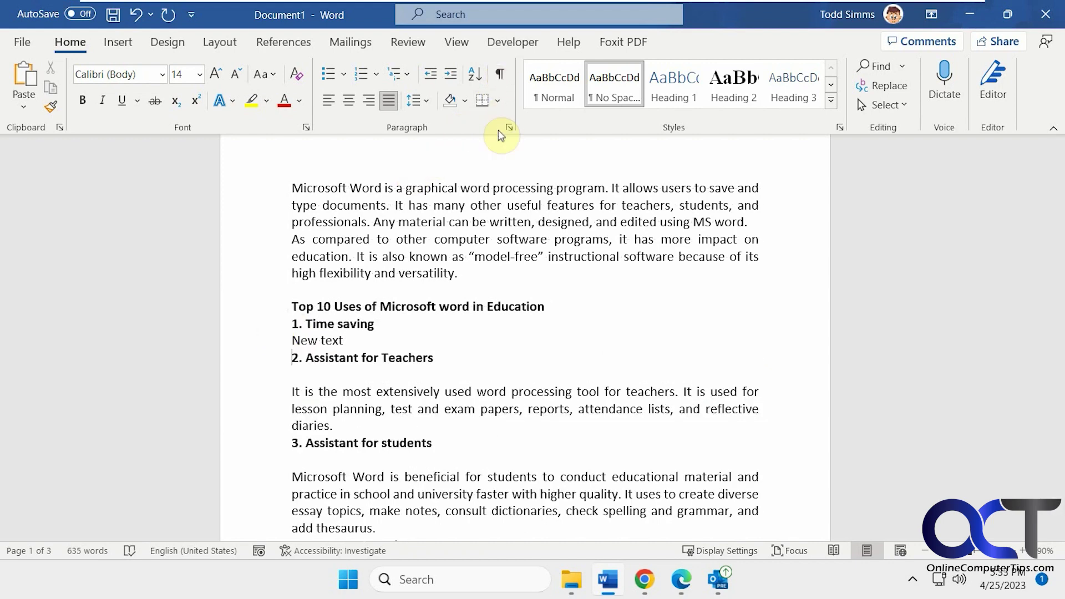
{"action": "key", "text": "ctrl+shift+8"}
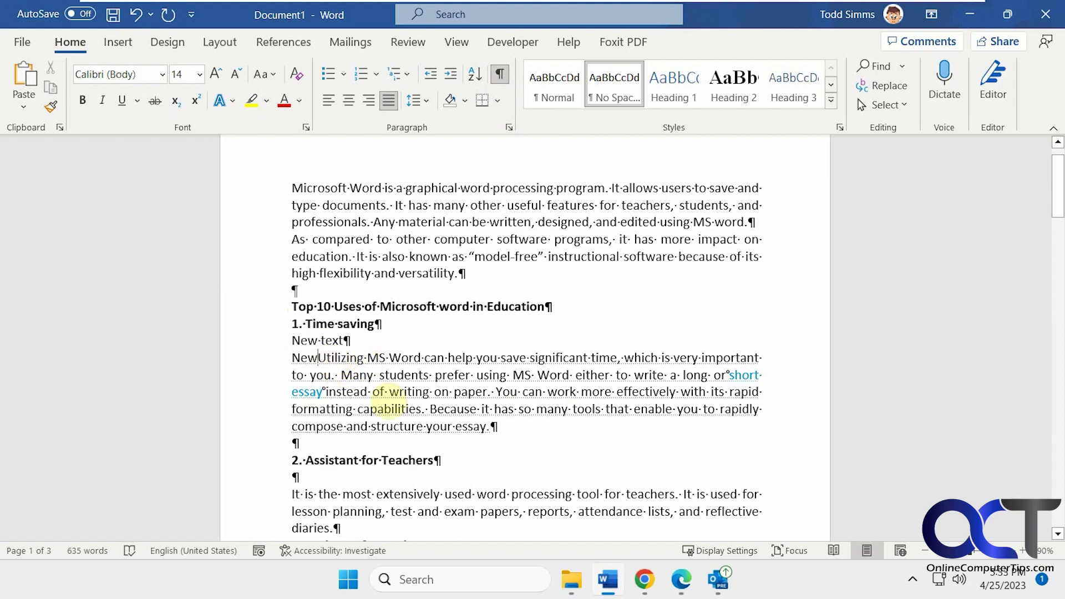
{"action": "left_click", "coordinate": [500, 74]}
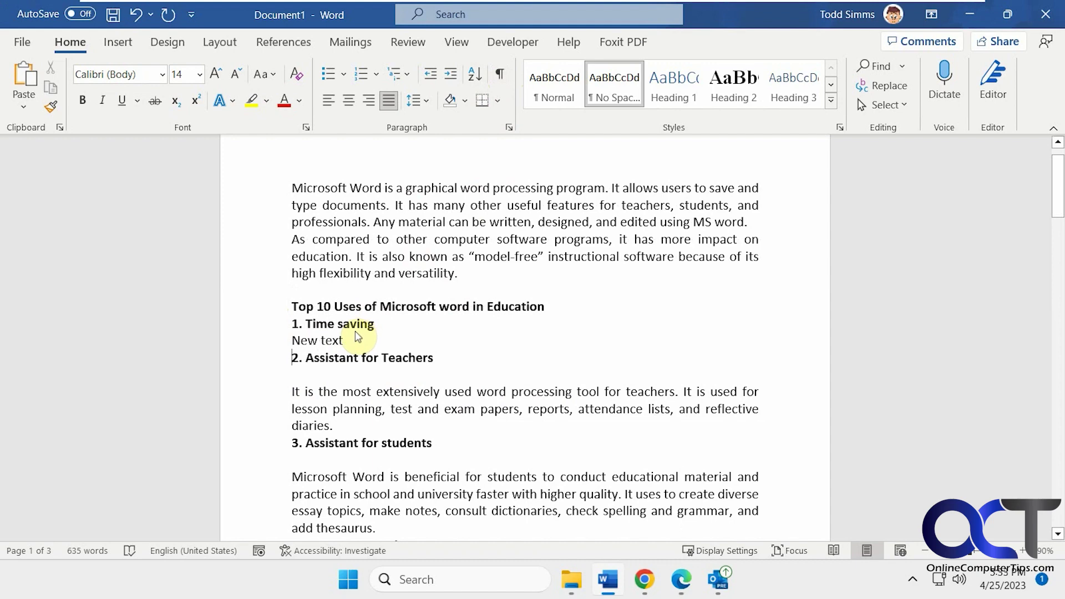
{"action": "left_click", "coordinate": [500, 73]}
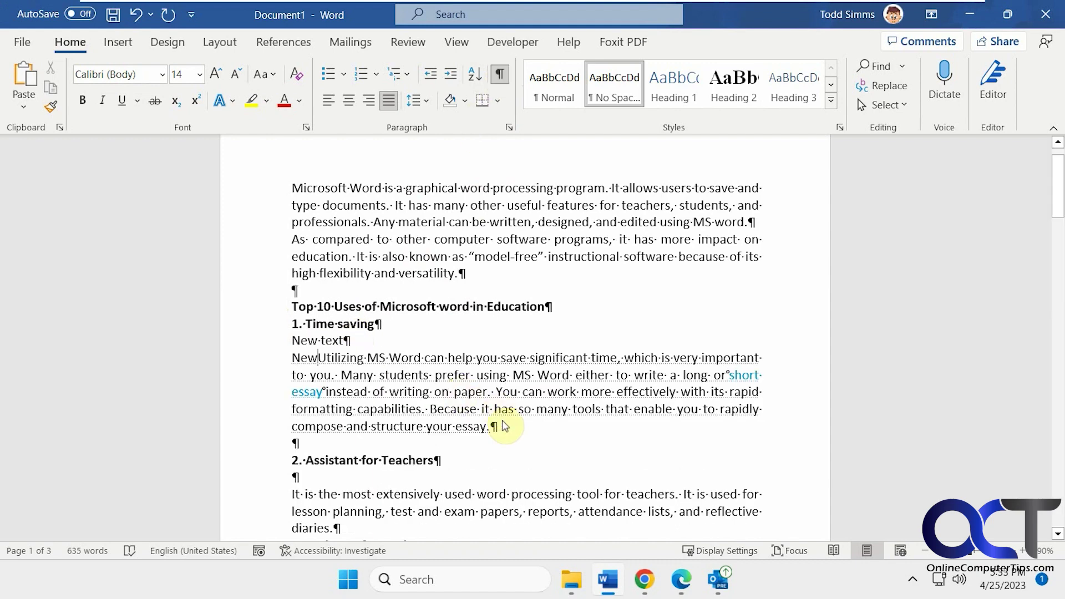
Remove the Hidden effect from the 'NewUtilizing MS Word' paragraph in the Font dialog.
{"action": "left_click_drag", "start_coordinate": [496, 425], "coordinate": [315, 360]}
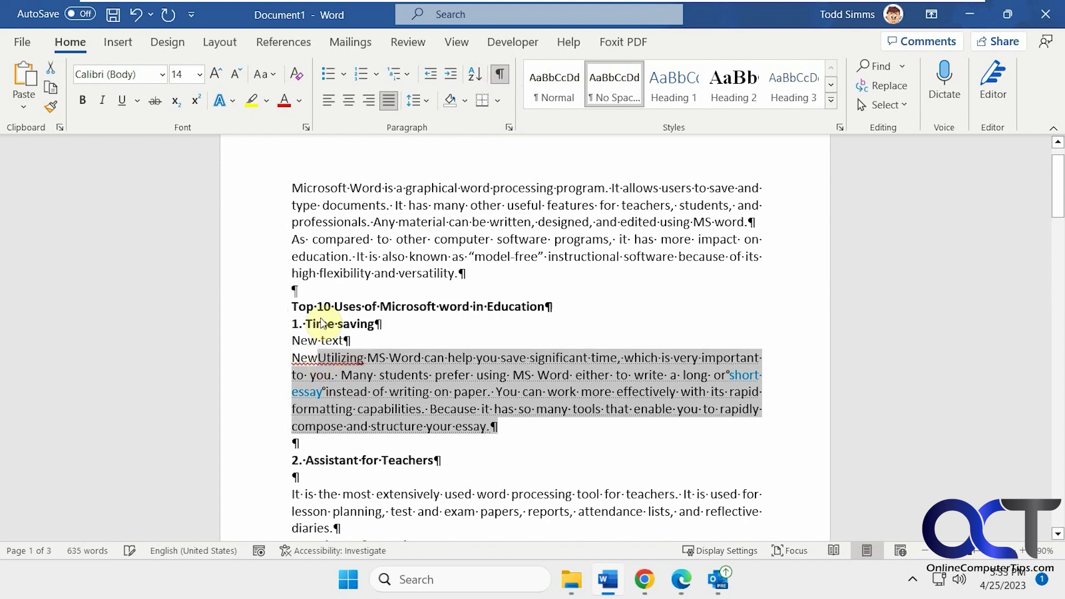
{"action": "left_click", "coordinate": [306, 128]}
{"action": "left_click", "coordinate": [609, 316]}
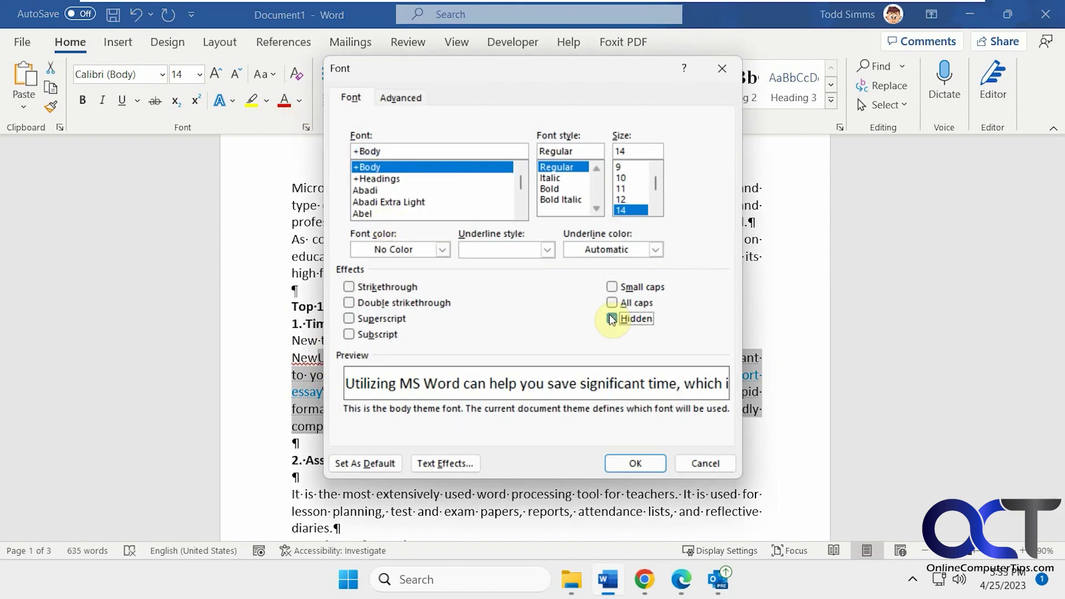
{"action": "left_click", "coordinate": [631, 458]}
Delete the stray 'New' prefix and the 'New text' line, then turn formatting marks off.
{"action": "left_click", "coordinate": [314, 355]}
{"action": "right_click", "coordinate": [314, 355]}
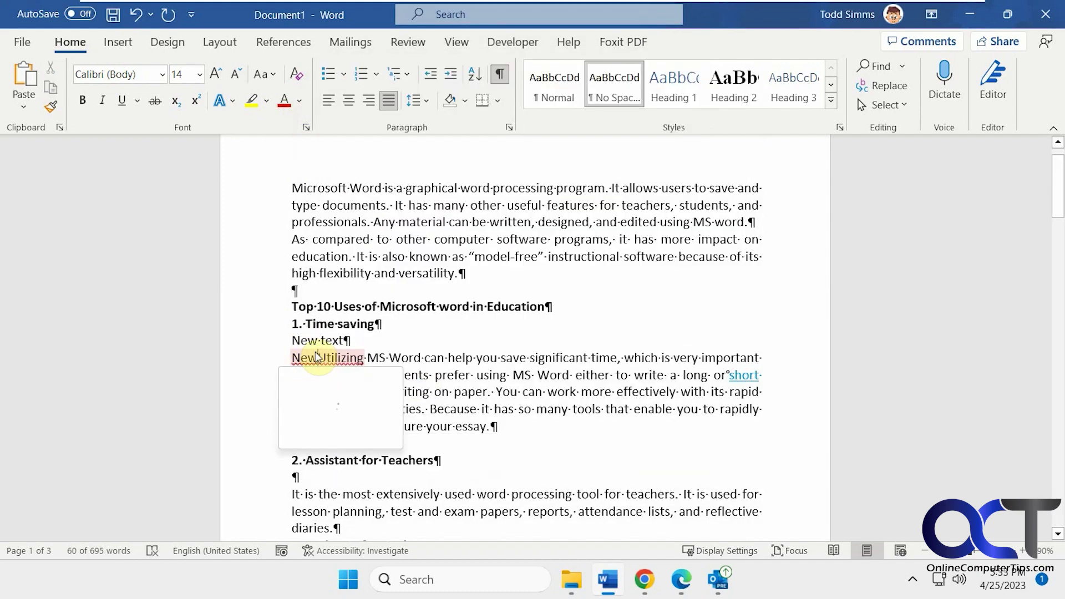
{"action": "key", "text": "Escape"}
{"action": "key", "text": "BackSpace"}
{"action": "key", "text": "BackSpace"}
{"action": "key", "text": "BackSpace"}
{"action": "triple_click", "coordinate": [304, 342]}
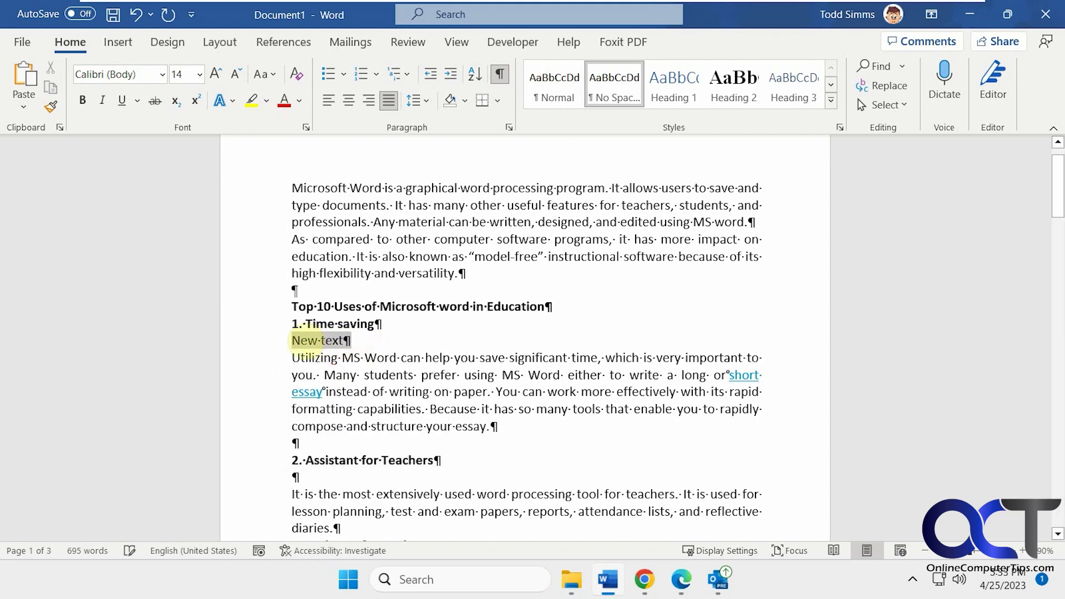
{"action": "key", "text": "Delete"}
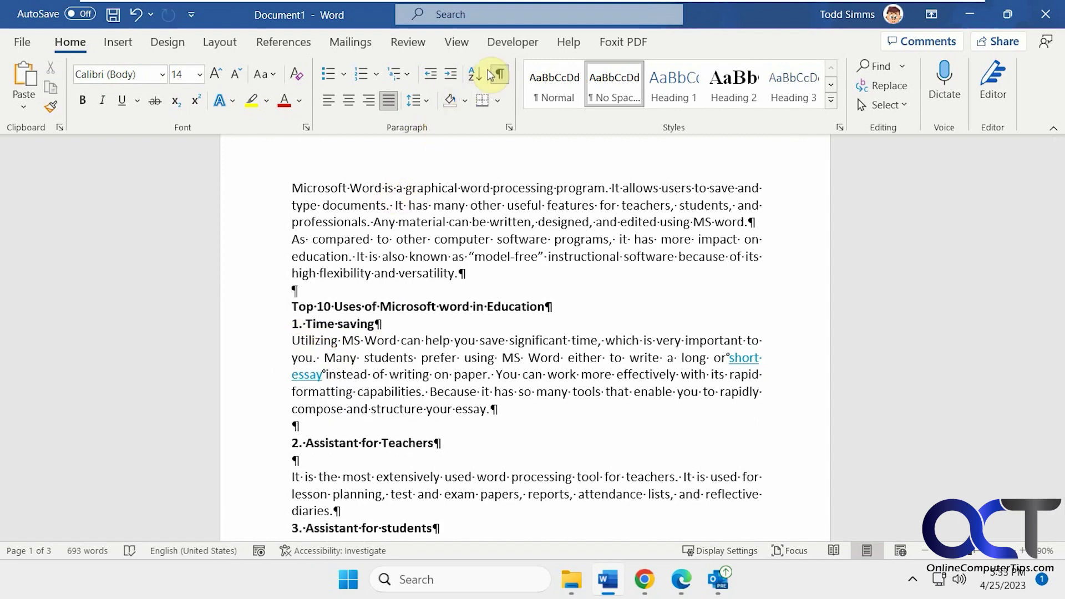
{"action": "left_click", "coordinate": [500, 74]}
{"action": "scroll", "coordinate": [489, 333], "scroll_direction": "down", "scroll_amount": 6}
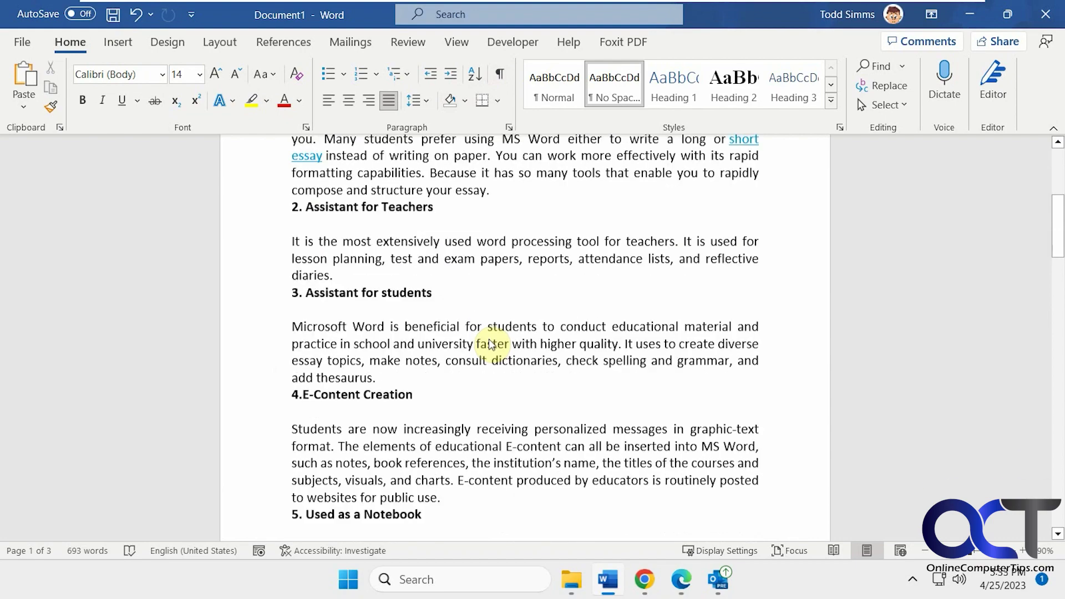
Add an empty line above the Word logo picture and format the picture as Hidden.
{"action": "scroll", "coordinate": [491, 347], "scroll_direction": "down", "scroll_amount": 6}
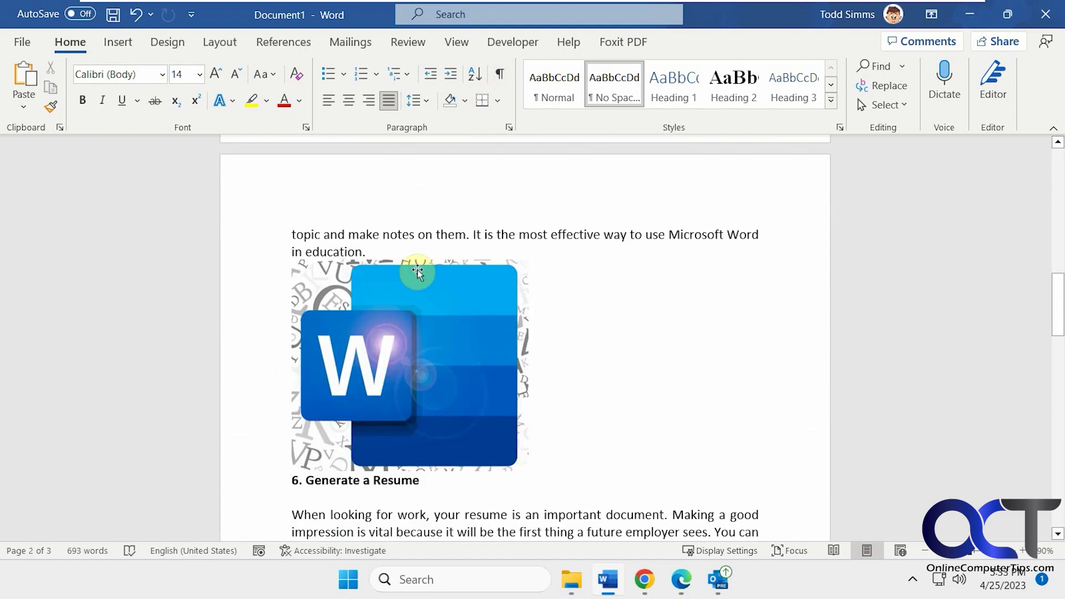
{"action": "key", "text": "Return"}
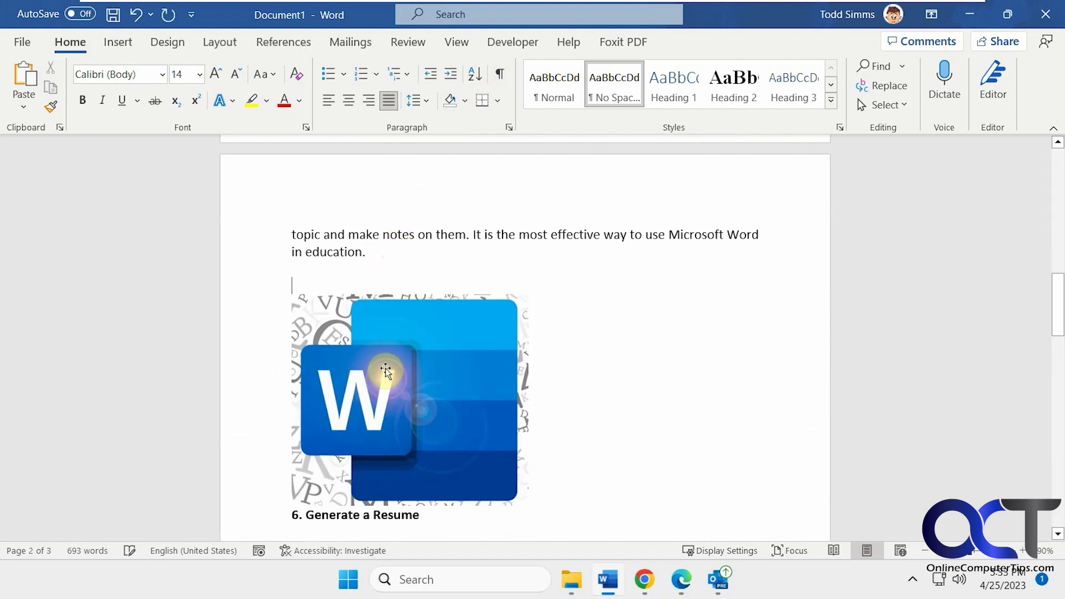
{"action": "left_click", "coordinate": [551, 426]}
{"action": "left_click", "coordinate": [437, 415]}
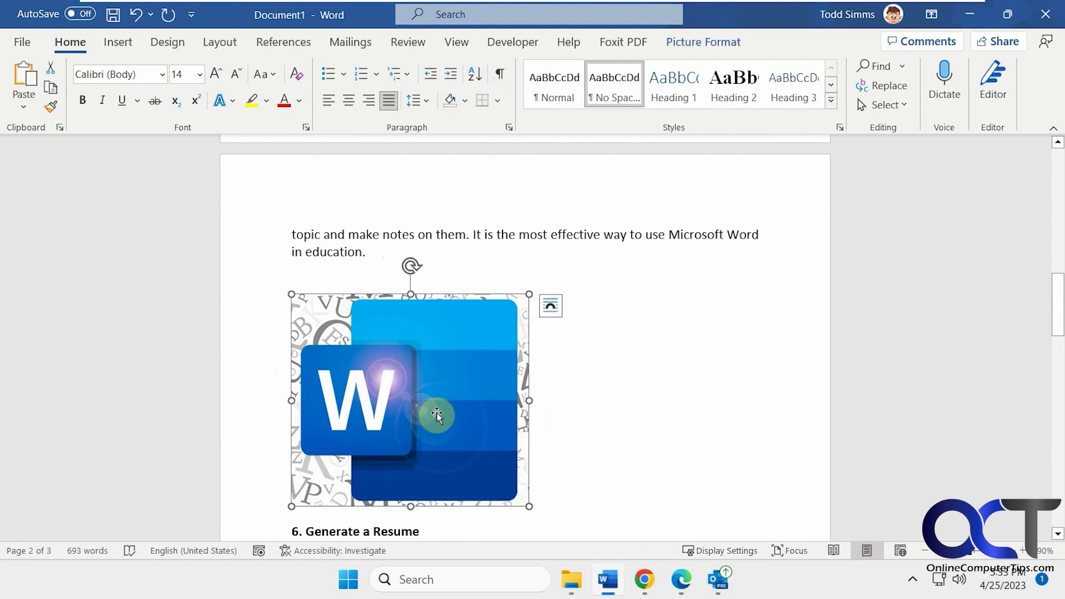
{"action": "left_click", "coordinate": [305, 127]}
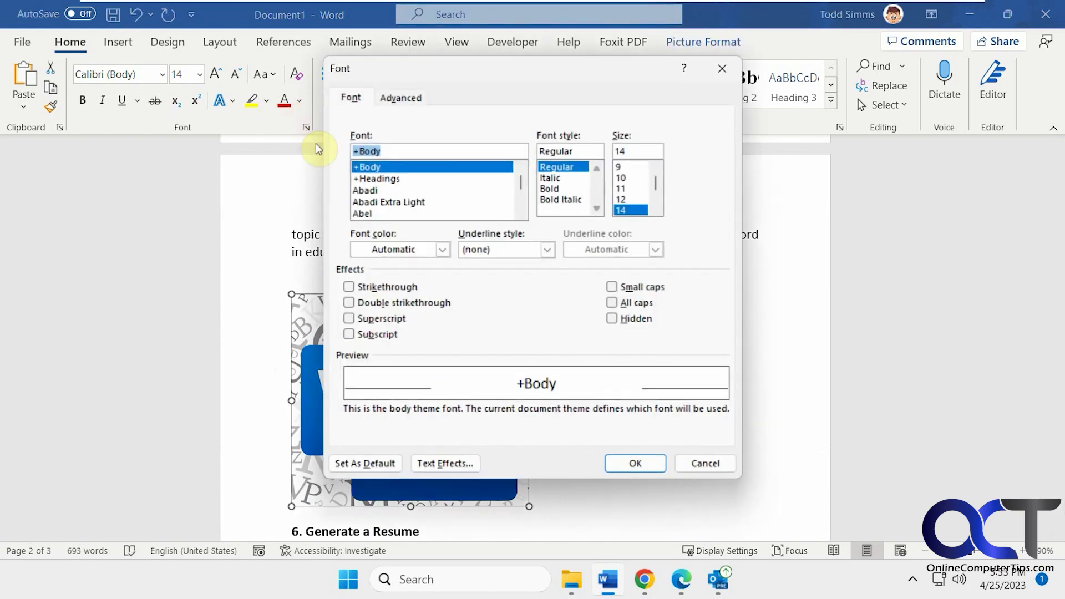
{"action": "left_click", "coordinate": [613, 320]}
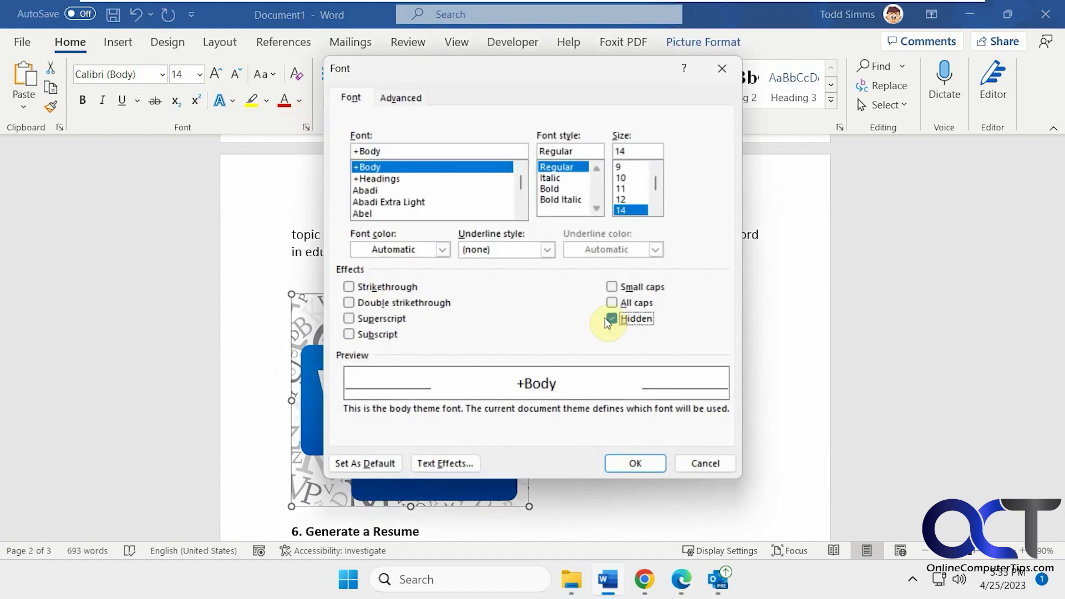
{"action": "left_click", "coordinate": [635, 461]}
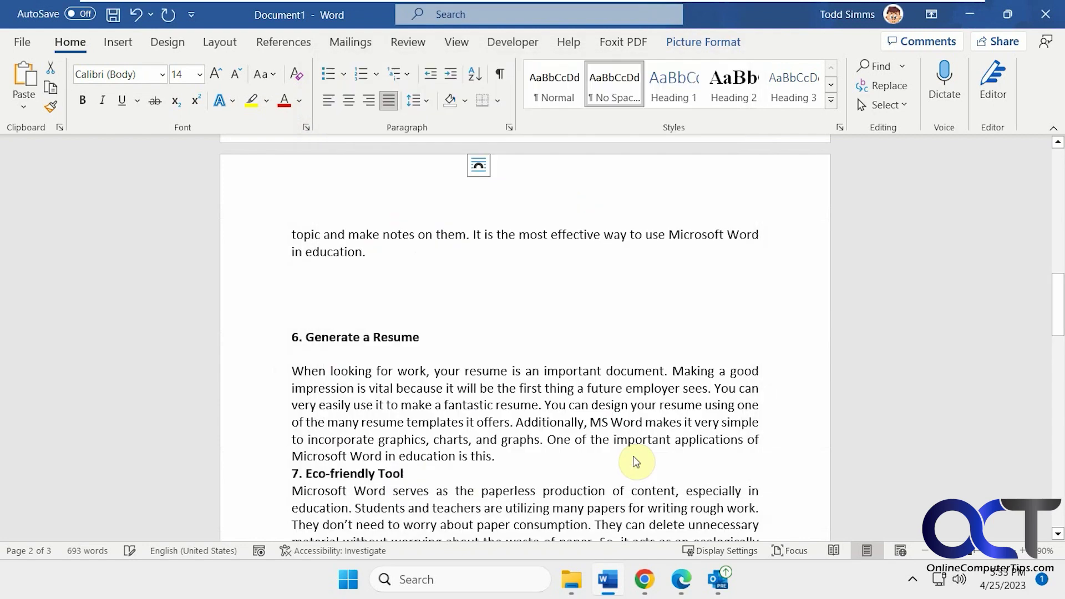
Inspect the Font settings of the blank lines above '6. Generate a Resume' without changing anything.
{"action": "left_click", "coordinate": [298, 290]}
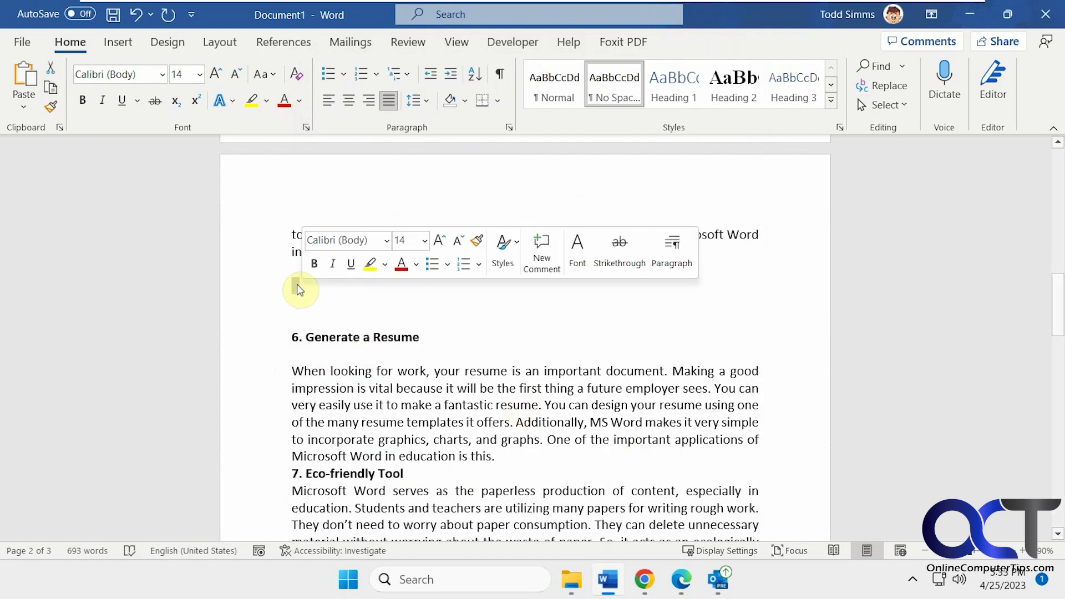
{"action": "left_click", "coordinate": [305, 127]}
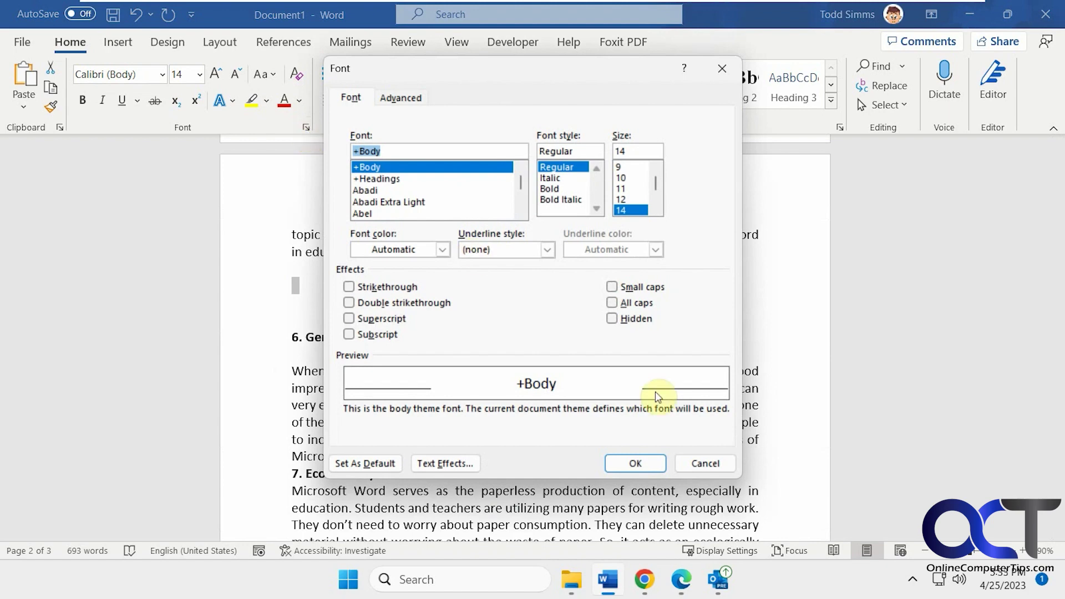
{"action": "left_click", "coordinate": [710, 466]}
{"action": "left_click", "coordinate": [297, 294]}
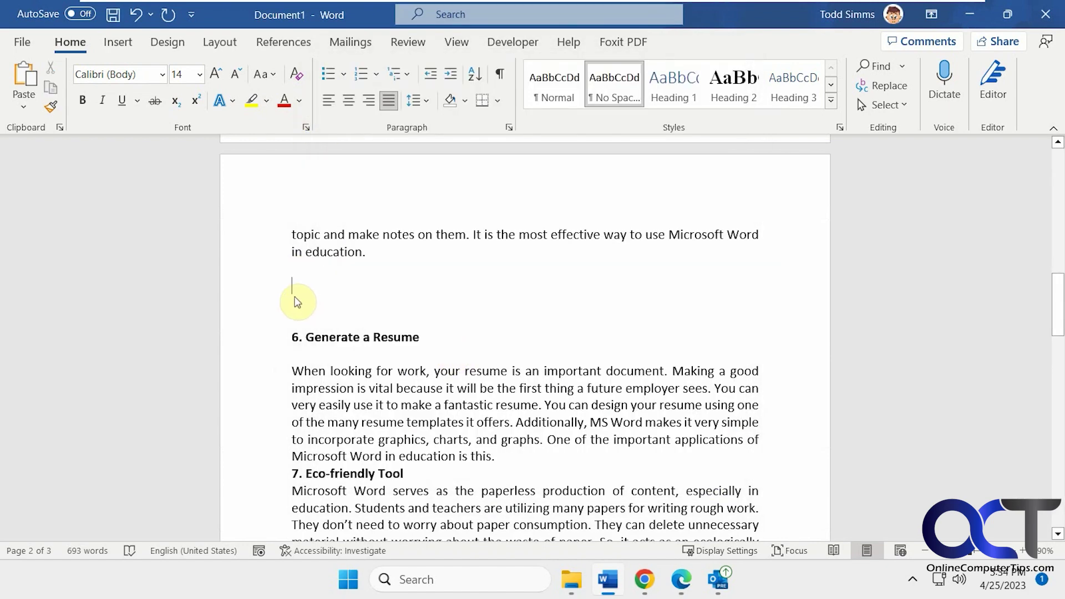
{"action": "double_click", "coordinate": [297, 303]}
{"action": "left_click_drag", "start_coordinate": [290, 269], "coordinate": [326, 325]}
{"action": "left_click", "coordinate": [306, 128]}
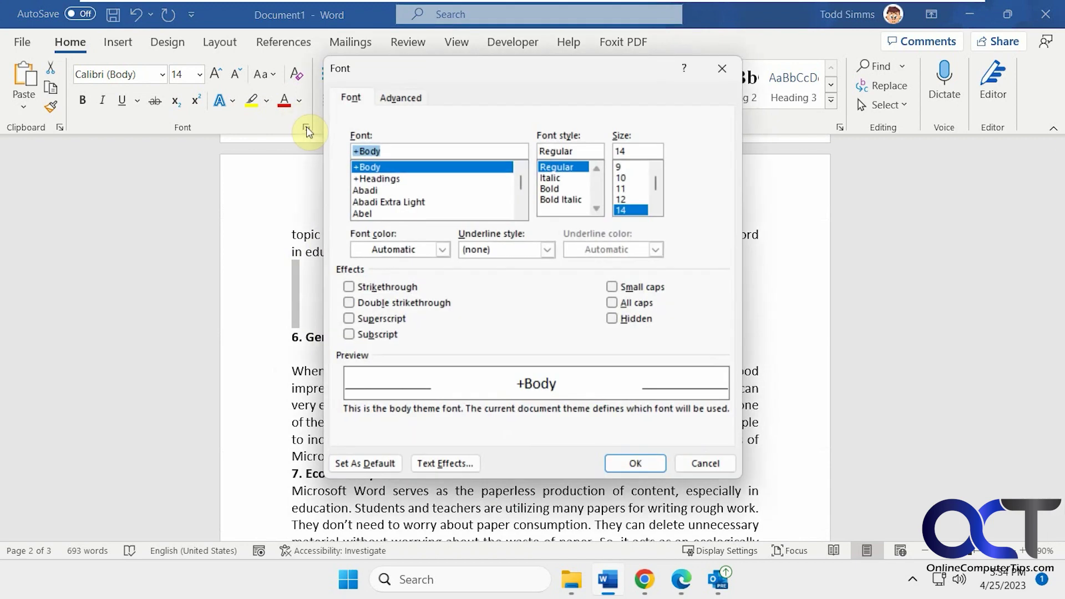
{"action": "left_click", "coordinate": [708, 462]}
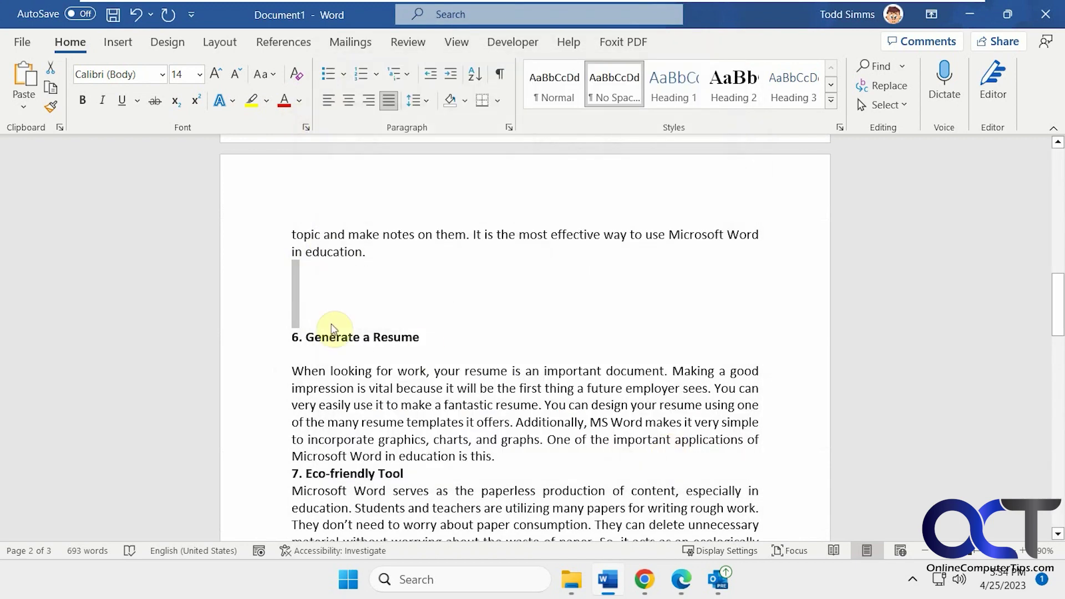
{"action": "left_click", "coordinate": [306, 128]}
{"action": "left_click", "coordinate": [687, 459]}
With formatting marks shown, clear the Hidden effect on the Word logo picture.
{"action": "left_click", "coordinate": [500, 74]}
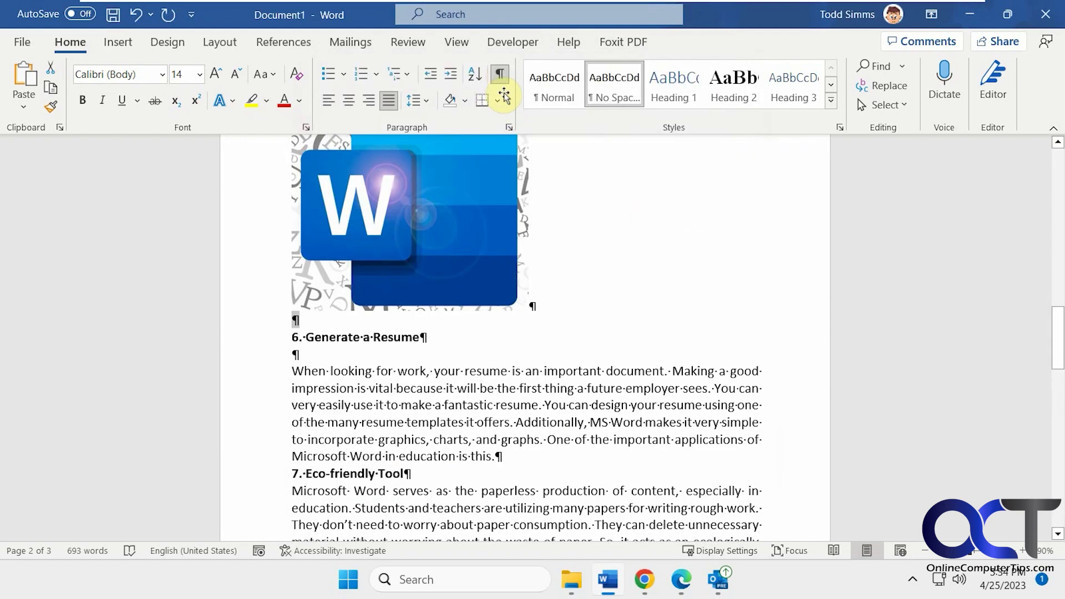
{"action": "left_click", "coordinate": [473, 264]}
{"action": "scroll", "coordinate": [469, 272], "scroll_direction": "up", "scroll_amount": 1}
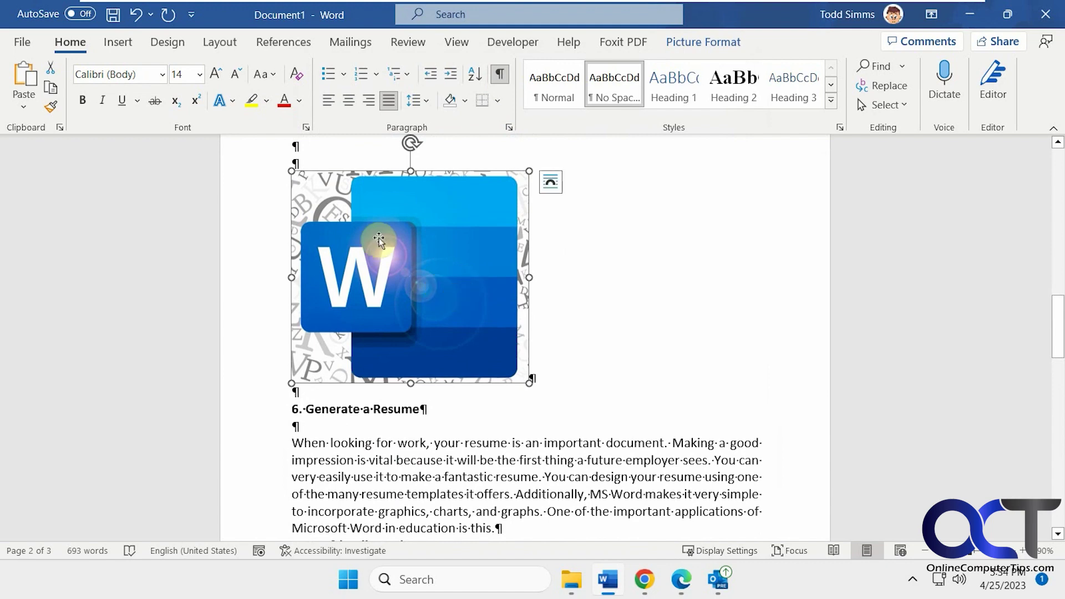
{"action": "left_click", "coordinate": [306, 127]}
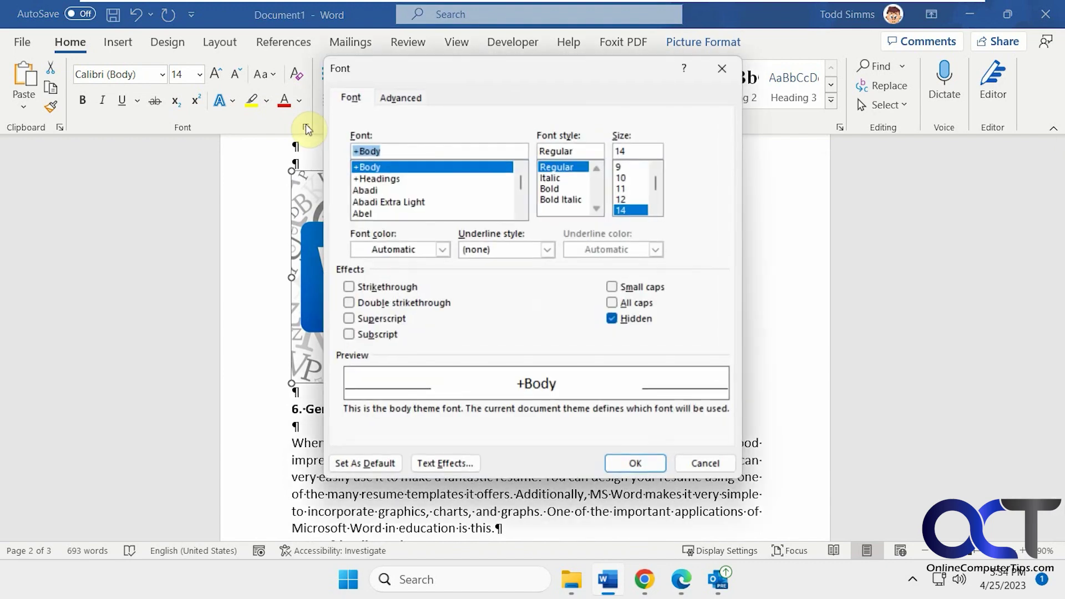
{"action": "left_click", "coordinate": [610, 320]}
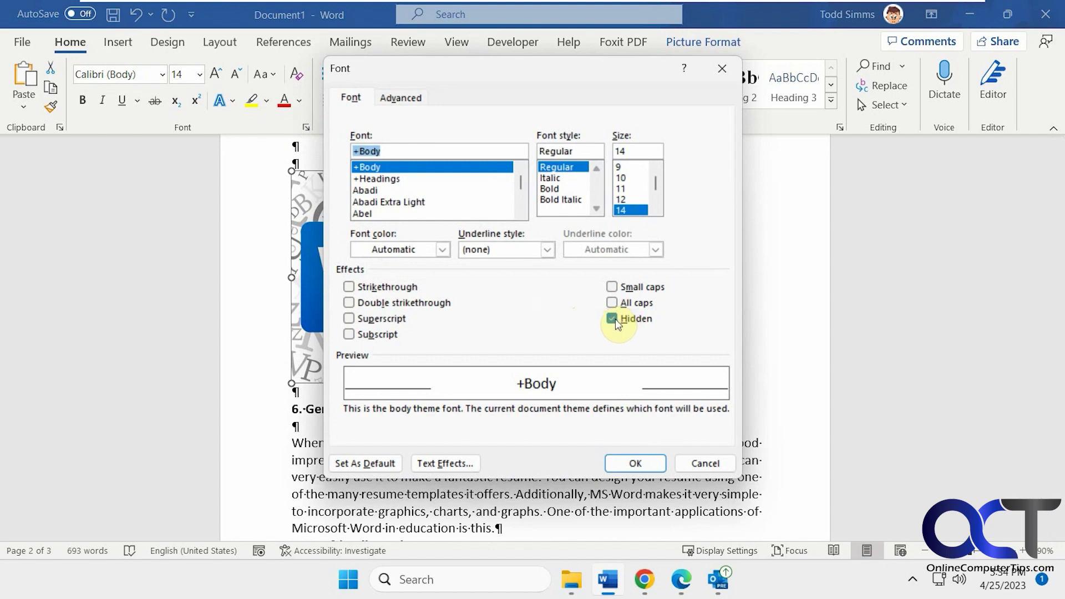
{"action": "left_click", "coordinate": [615, 321]}
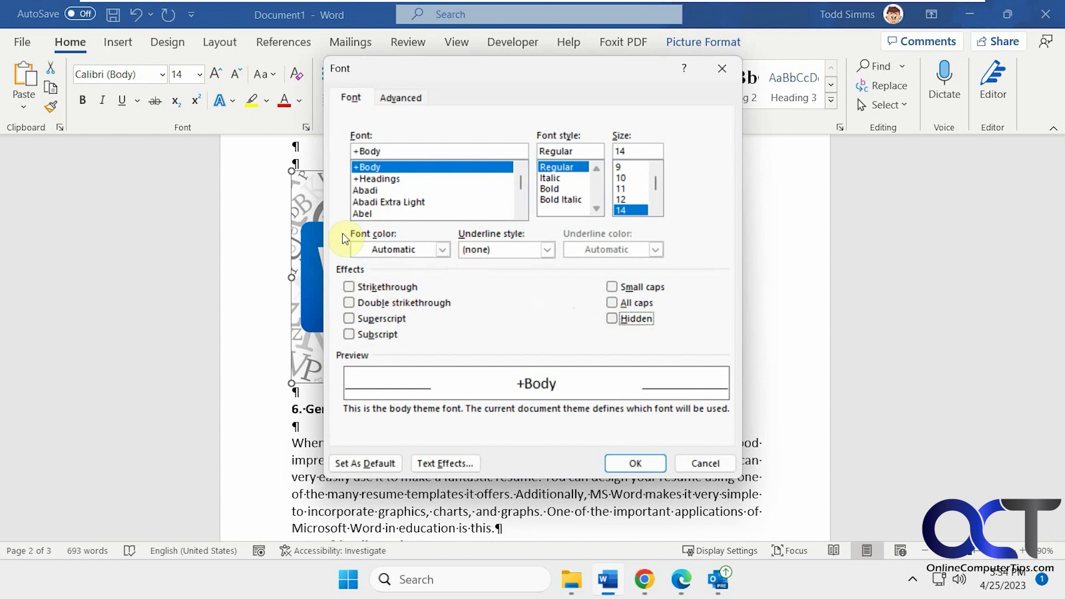
{"action": "left_click", "coordinate": [638, 464]}
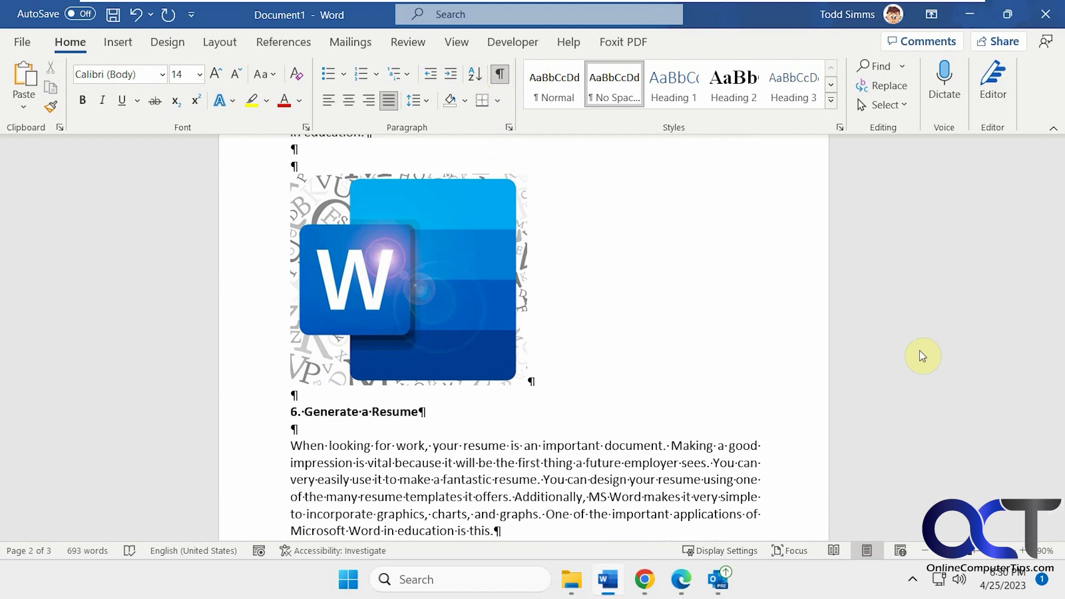
Confirm the first two paragraphs' Font settings unchanged at the top, then turn formatting marks off.
{"action": "left_click_drag", "start_coordinate": [1057, 339], "coordinate": [1056, 200]}
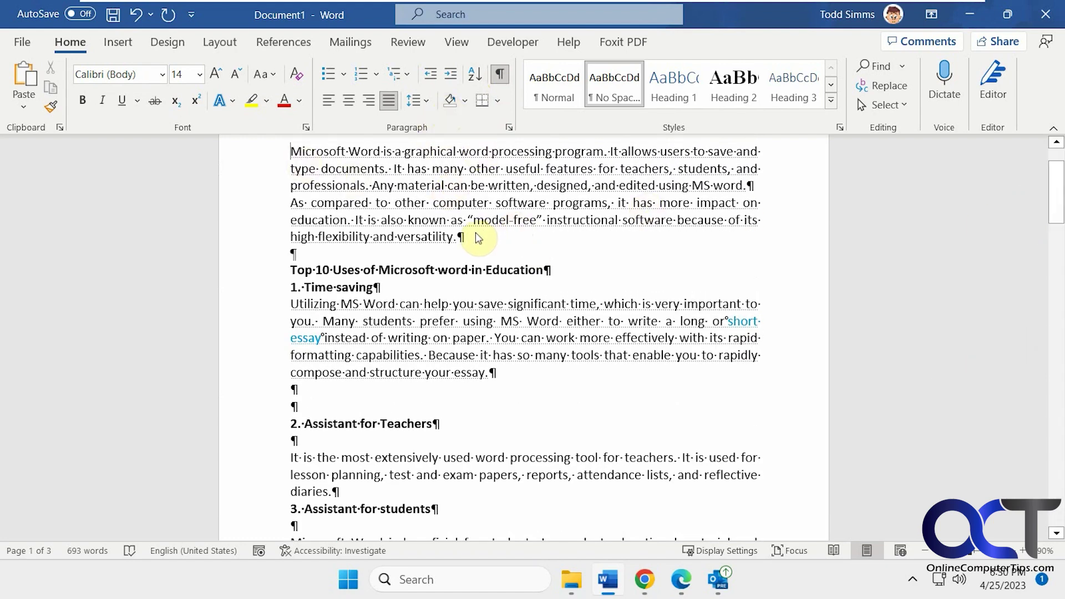
{"action": "left_click_drag", "start_coordinate": [478, 239], "coordinate": [277, 151]}
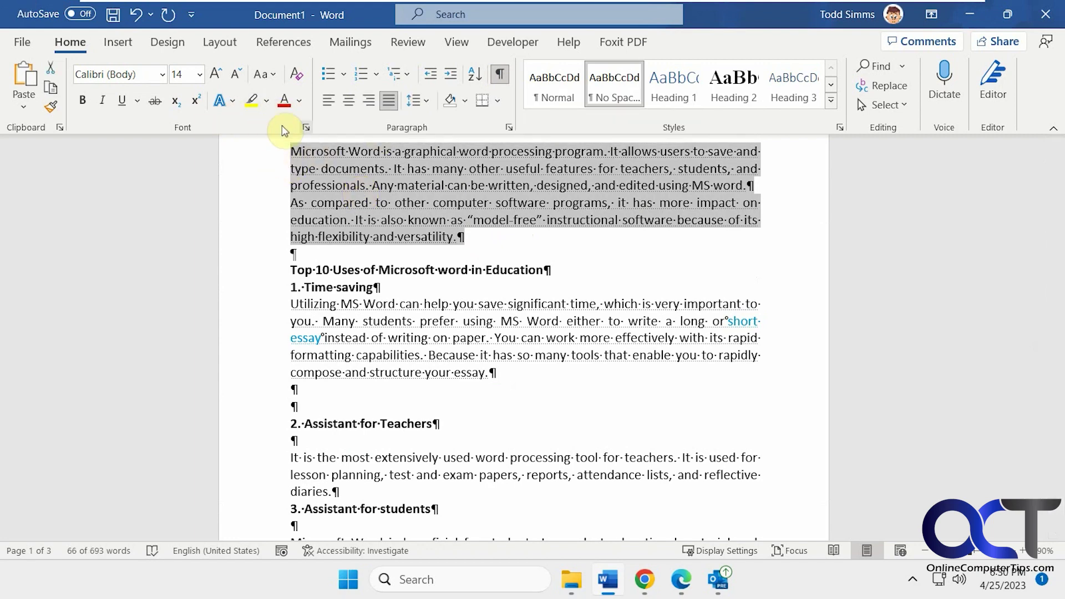
{"action": "left_click", "coordinate": [309, 131]}
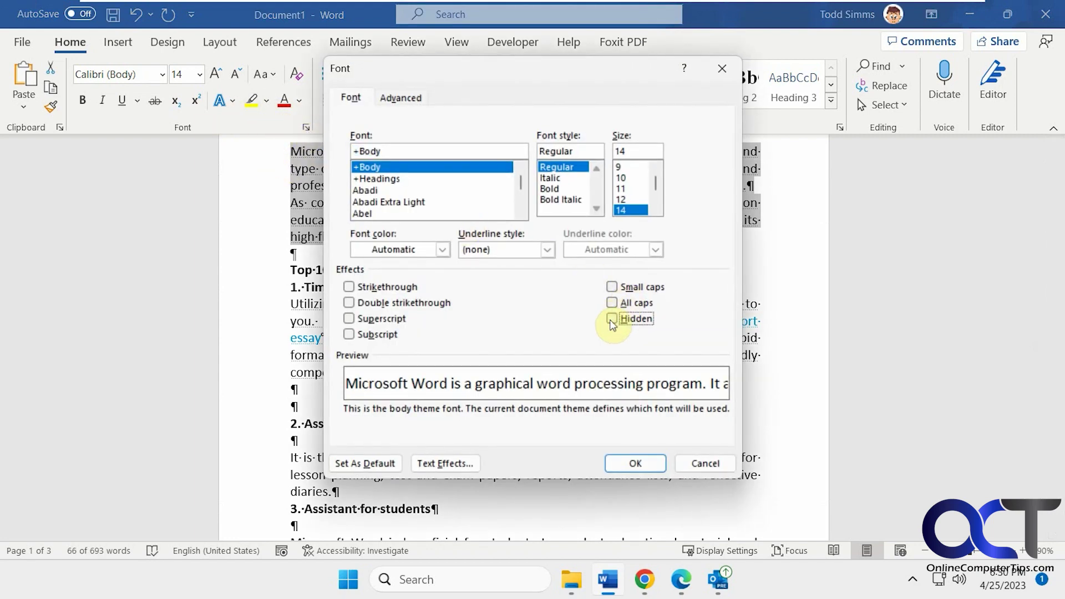
{"action": "left_click", "coordinate": [628, 465]}
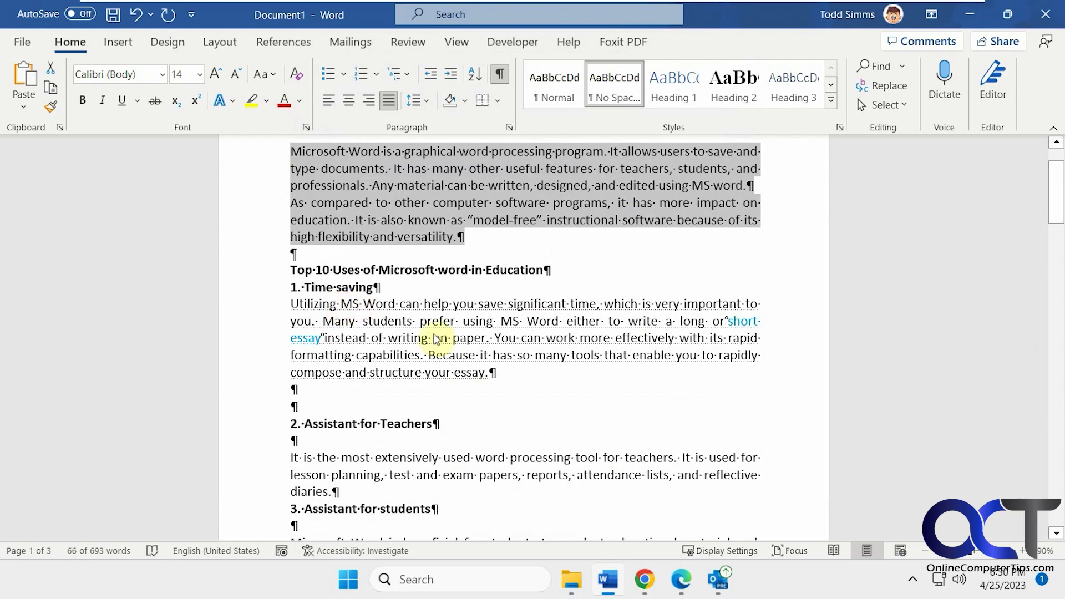
{"action": "left_click", "coordinate": [500, 73]}
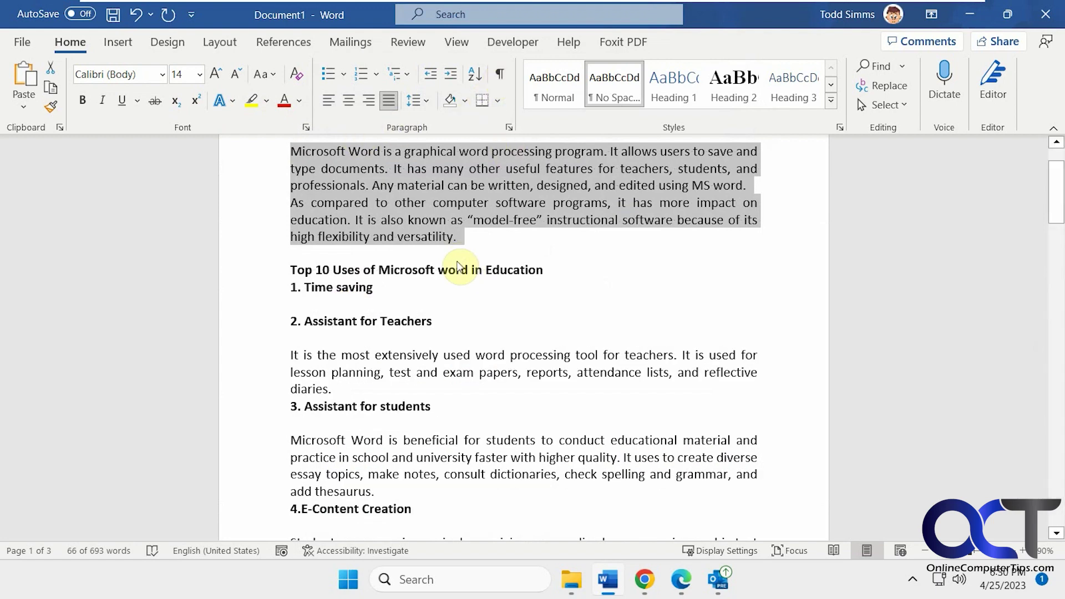
Confirm 'Print hidden text' stays enabled in Word's print options.
{"action": "left_click", "coordinate": [23, 43]}
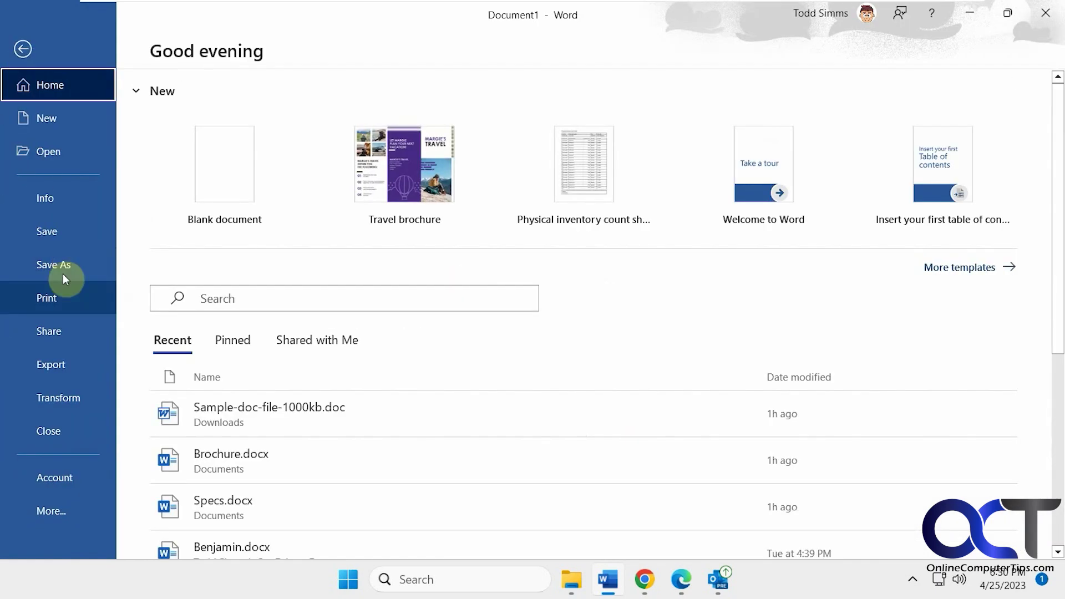
{"action": "left_click", "coordinate": [59, 295]}
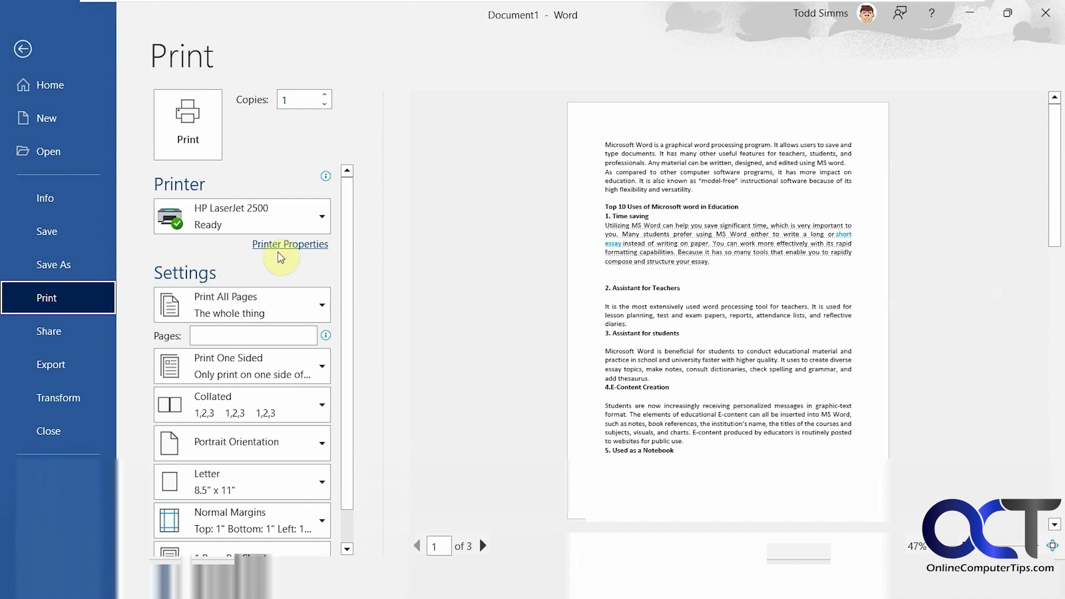
{"action": "scroll", "coordinate": [294, 267], "scroll_direction": "down", "scroll_amount": 2}
{"action": "left_click", "coordinate": [317, 551]}
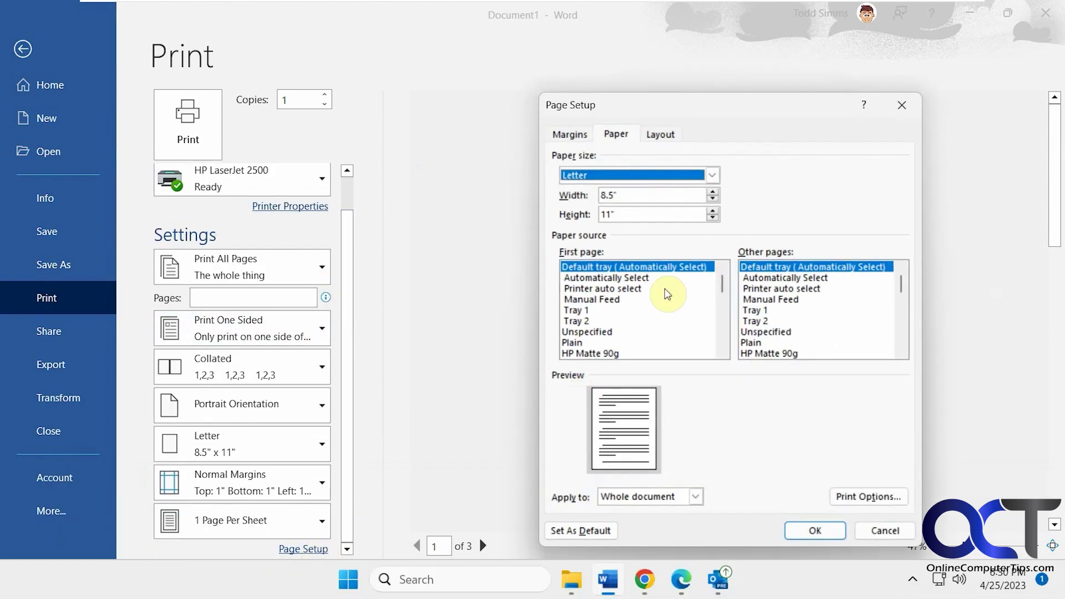
{"action": "left_click", "coordinate": [868, 497]}
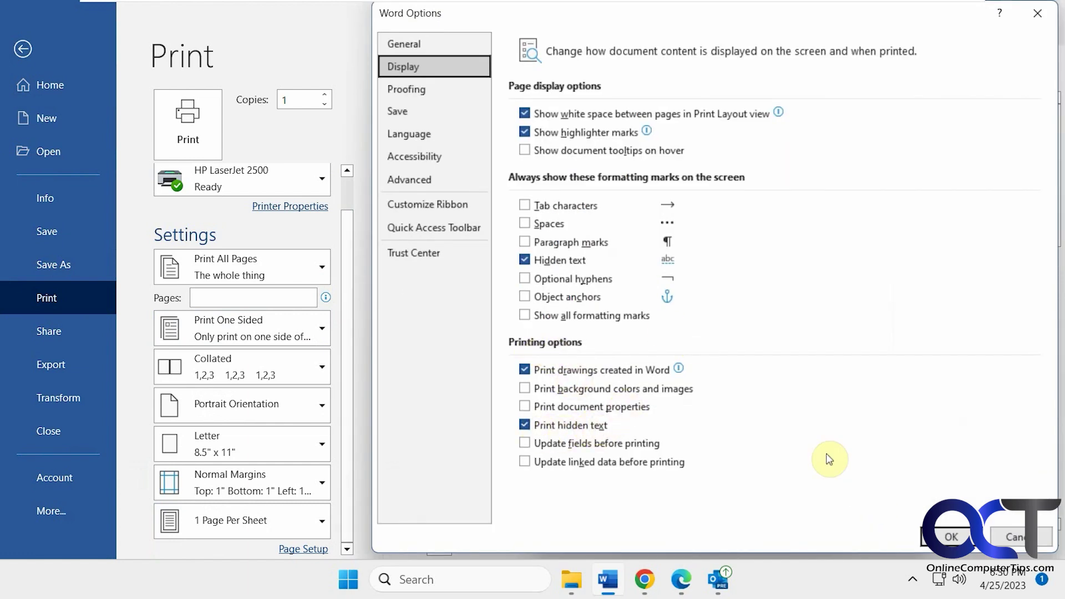
{"action": "left_click", "coordinate": [950, 539]}
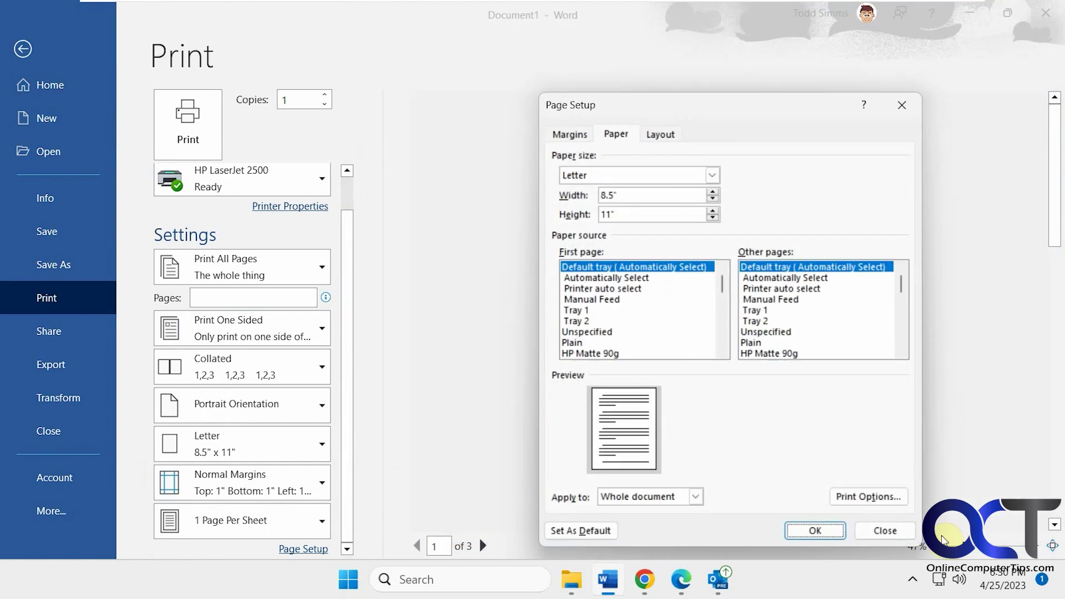
Print the document with Microsoft Print to PDF, saving the output as 'test'.
{"action": "left_click", "coordinate": [300, 185]}
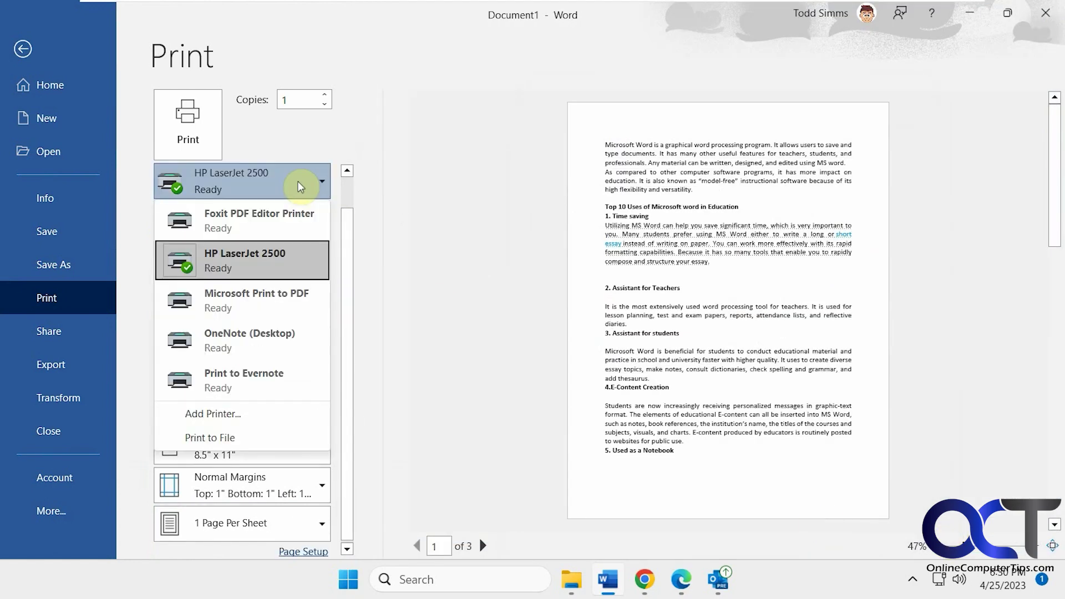
{"action": "left_click", "coordinate": [247, 303]}
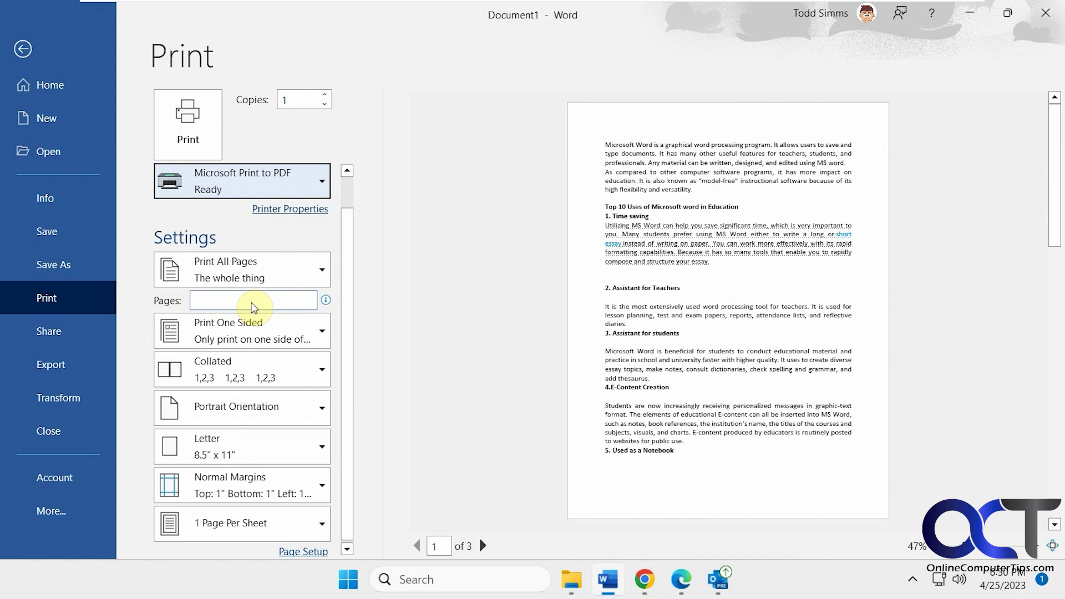
{"action": "left_click", "coordinate": [187, 123]}
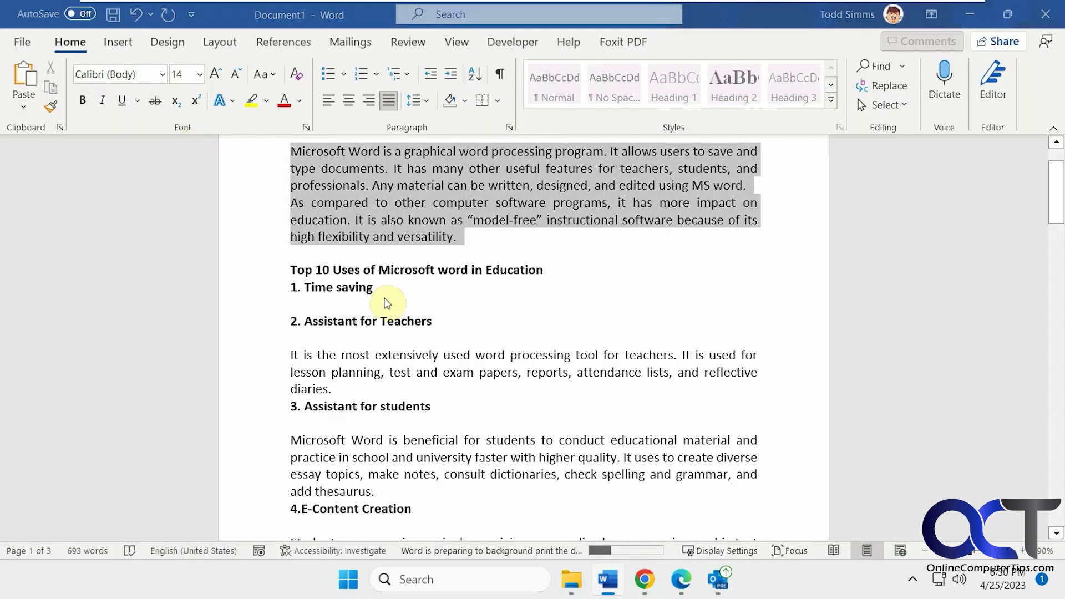
{"action": "type", "text": "test"}
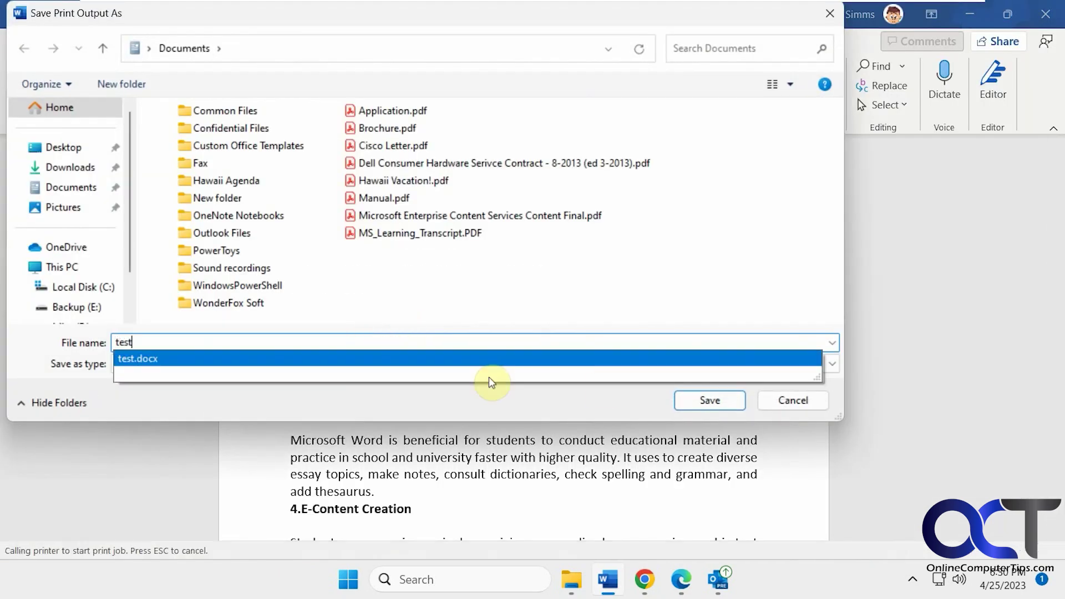
{"action": "left_click", "coordinate": [707, 406]}
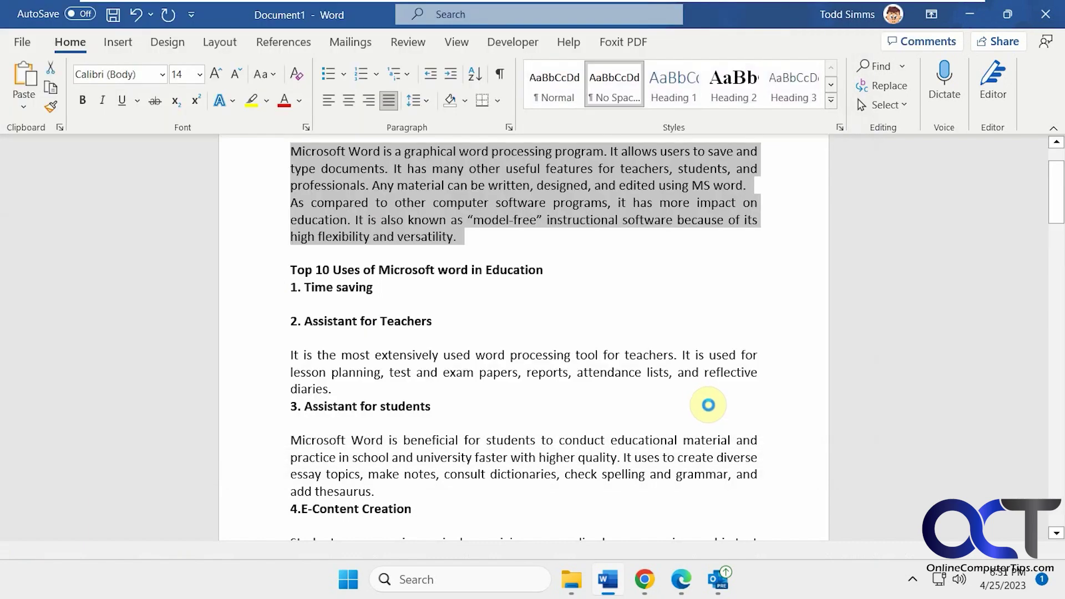
Open test.pdf from the Documents folder to check the printout, then return to Word.
{"action": "left_click", "coordinate": [572, 580]}
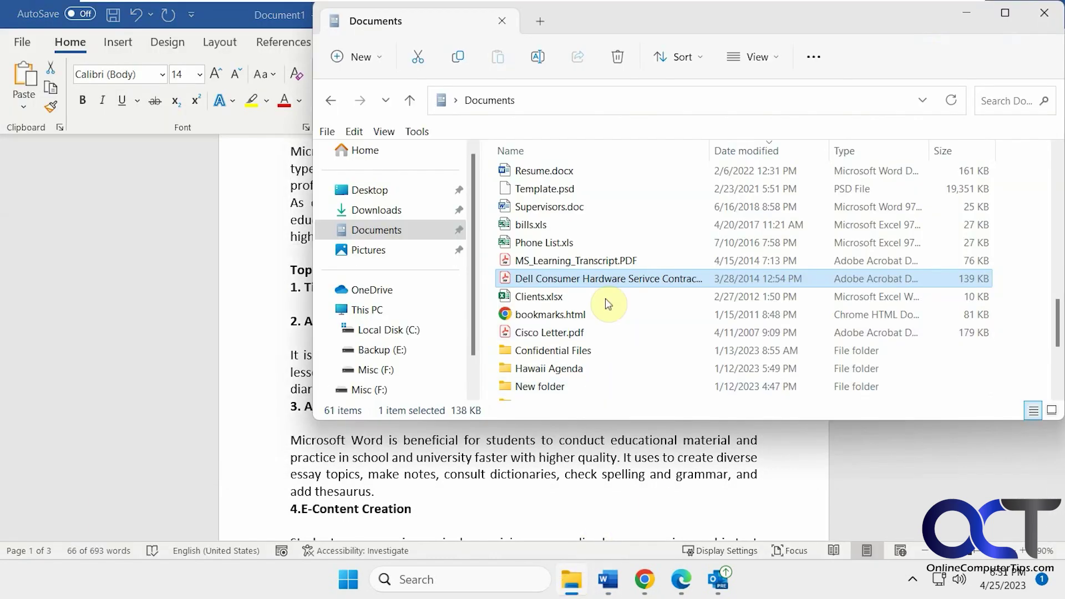
{"action": "scroll", "coordinate": [615, 296], "scroll_direction": "up", "scroll_amount": 3}
{"action": "scroll", "coordinate": [615, 295], "scroll_direction": "up", "scroll_amount": 5}
{"action": "double_click", "coordinate": [551, 176]}
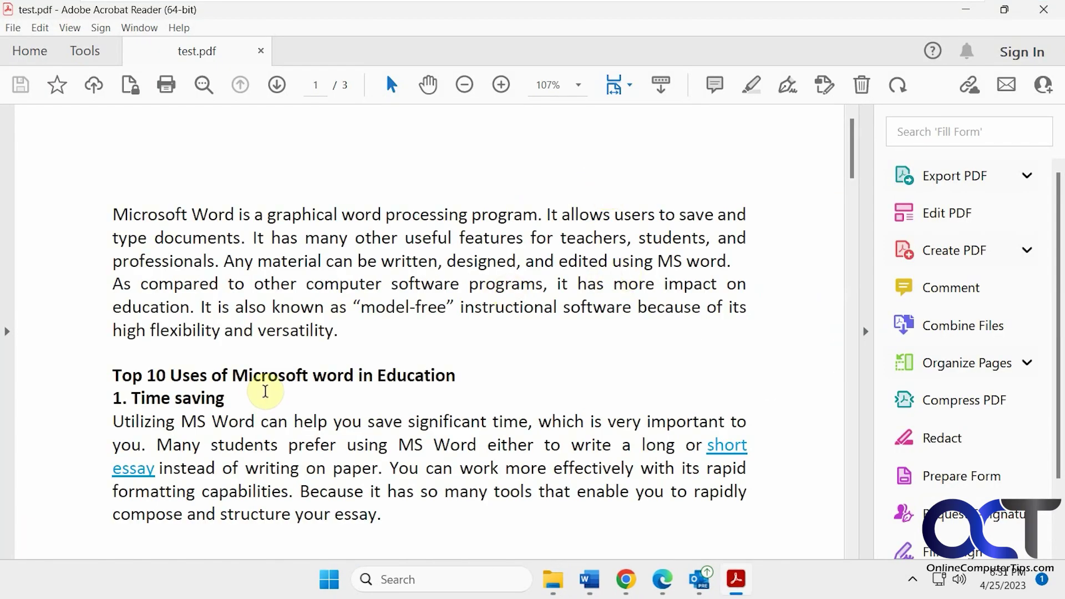
{"action": "scroll", "coordinate": [380, 417], "scroll_direction": "down", "scroll_amount": 2}
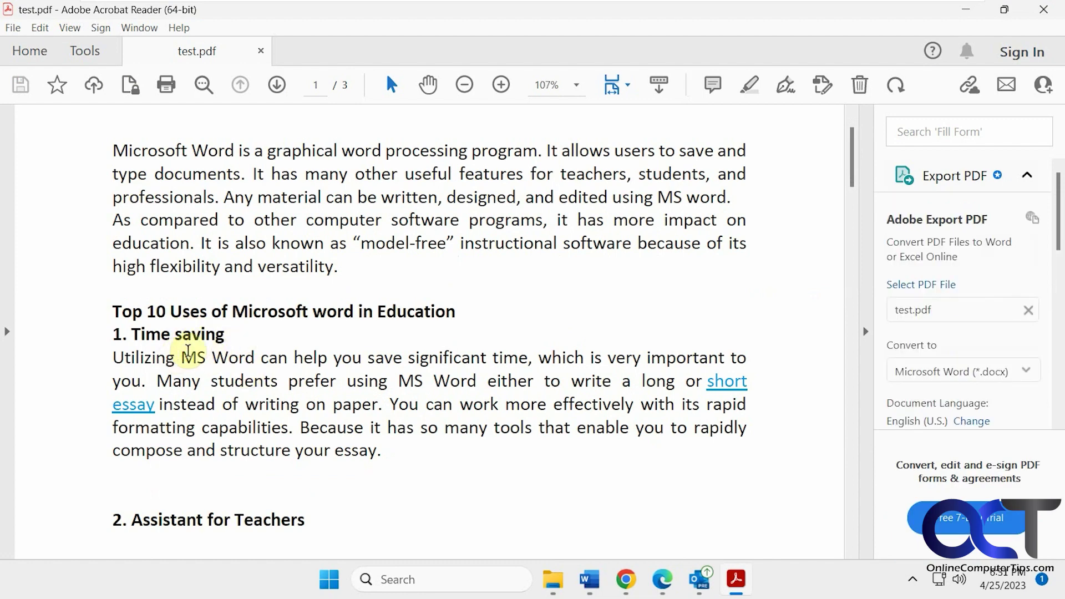
{"action": "left_click", "coordinate": [589, 579]}
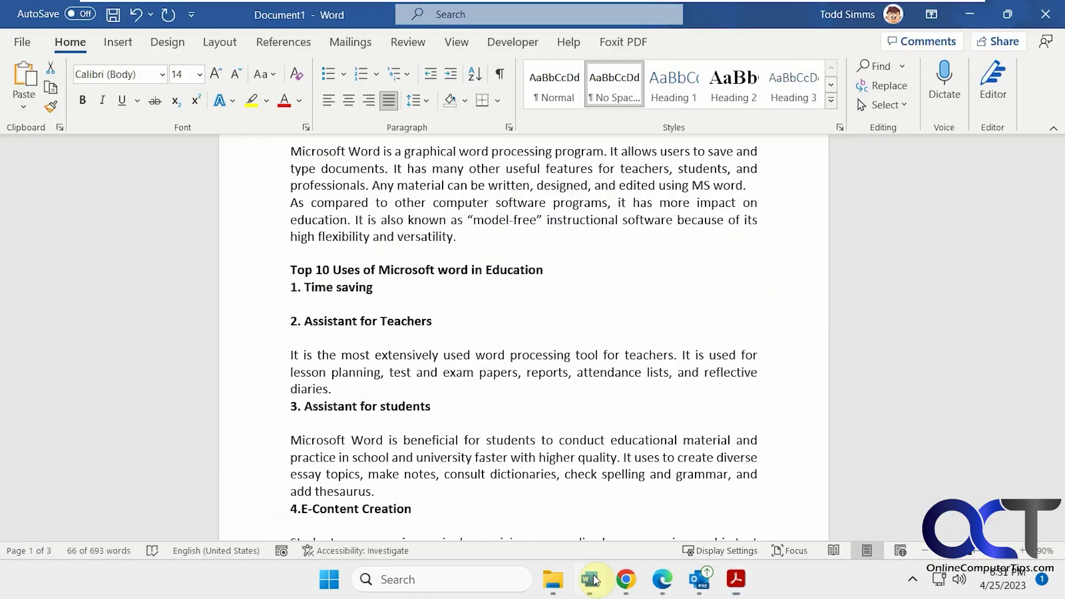
Clear the selection, select the opening paragraphs, and bring up their Font settings.
{"action": "left_click", "coordinate": [405, 293]}
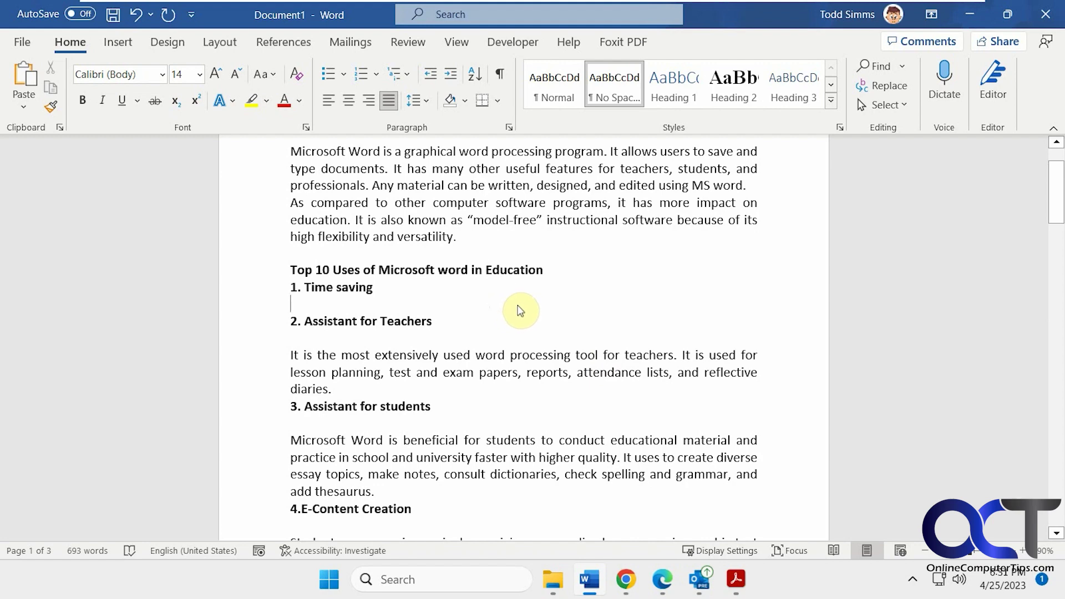
{"action": "scroll", "coordinate": [521, 311], "scroll_direction": "up", "scroll_amount": 2}
{"action": "left_click_drag", "start_coordinate": [465, 315], "coordinate": [295, 227]}
{"action": "left_click", "coordinate": [306, 129]}
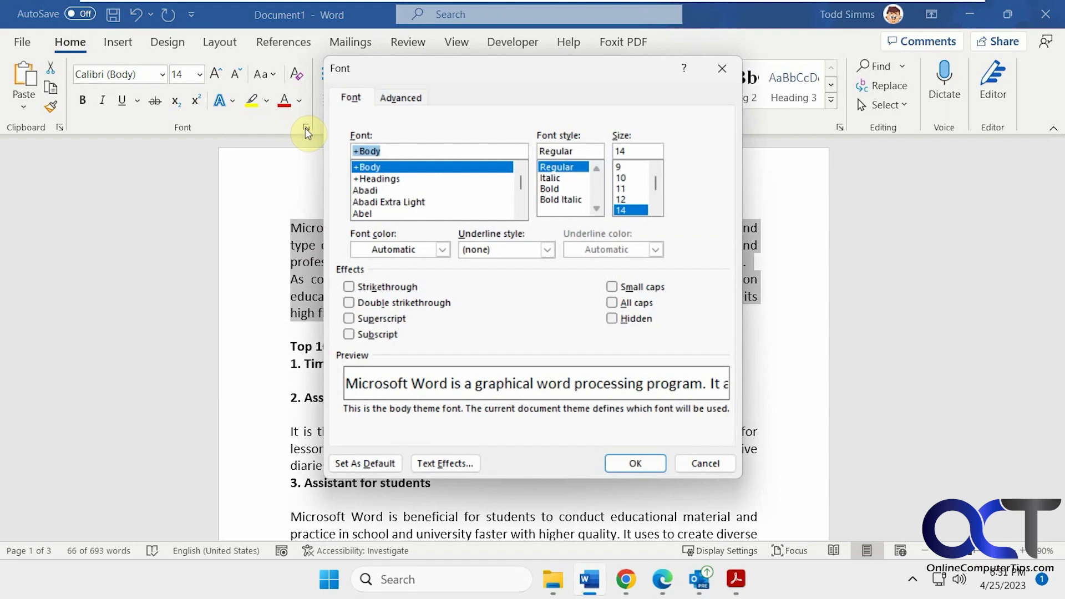